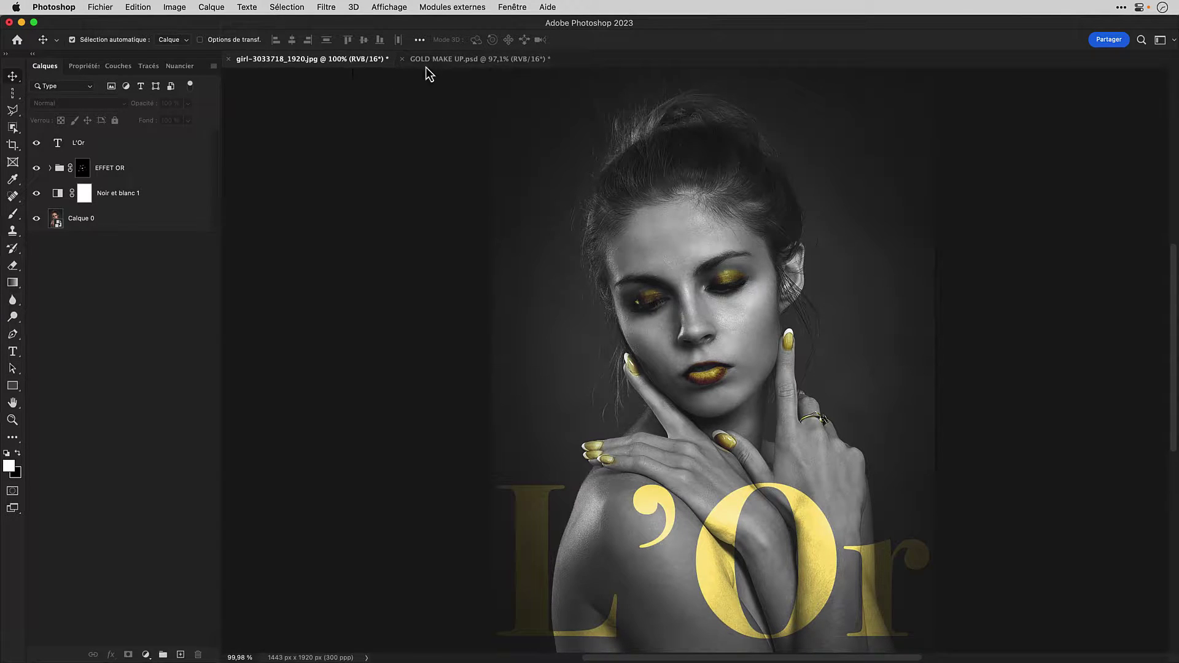
Show the finished GOLD MAKE UP.psd result document.
{"action": "left_click", "coordinate": [460, 60]}
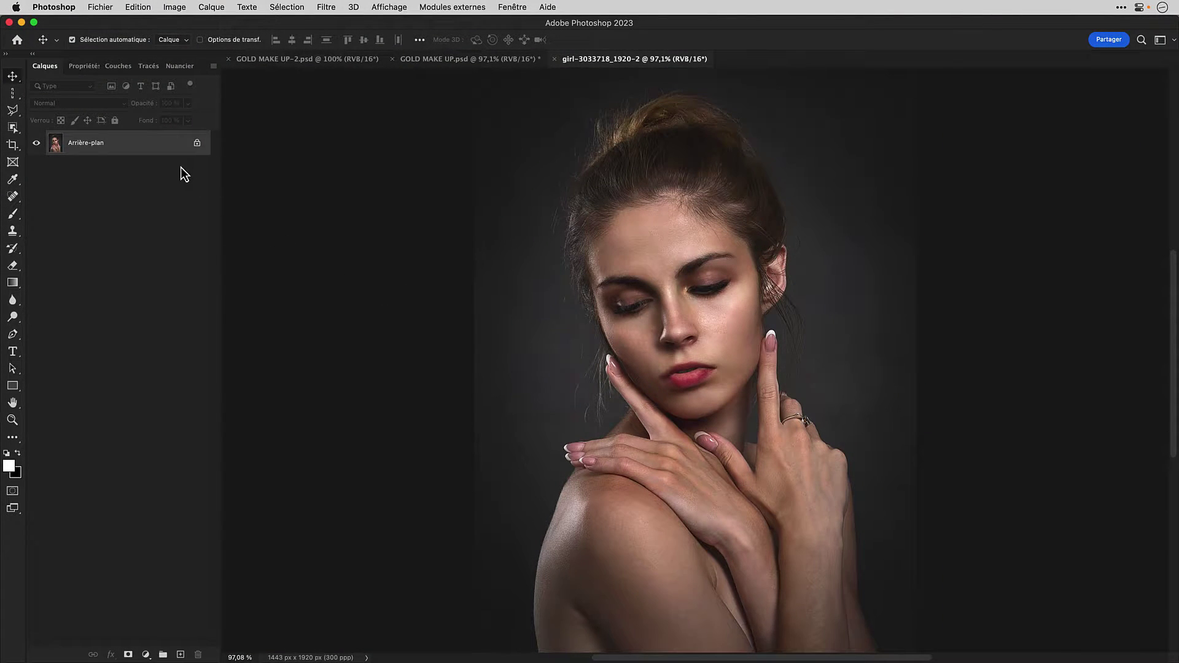
Convert the background layer to a smart object and open Neural Filters.
{"action": "right_click", "coordinate": [141, 149]}
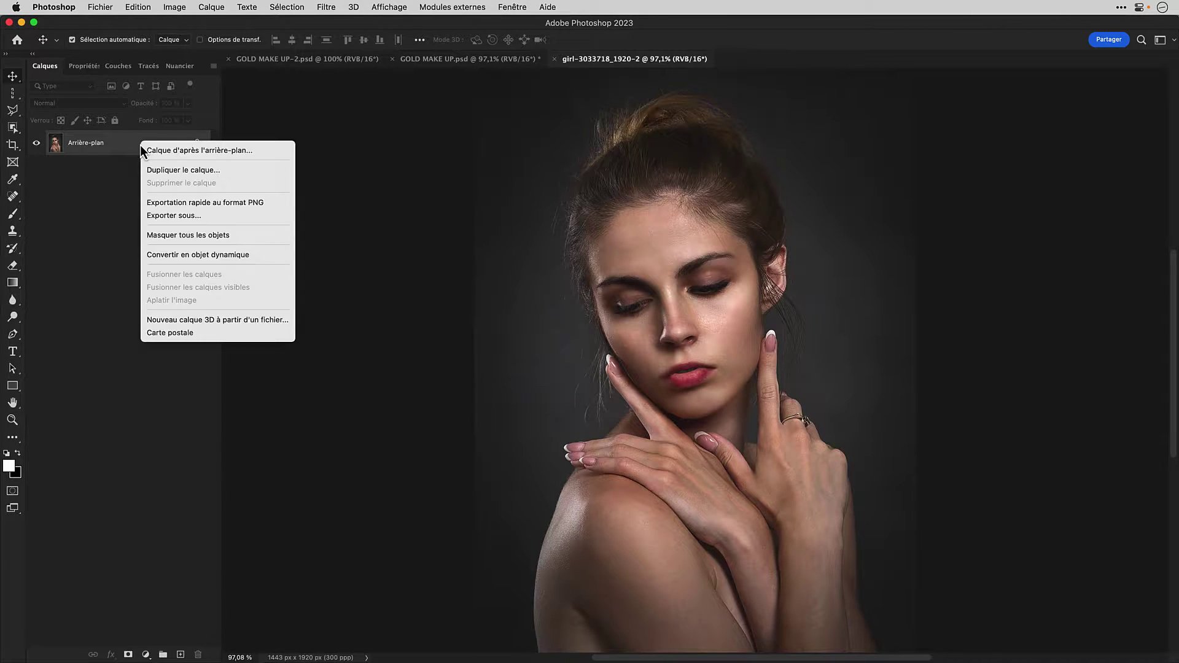
{"action": "left_click", "coordinate": [262, 253]}
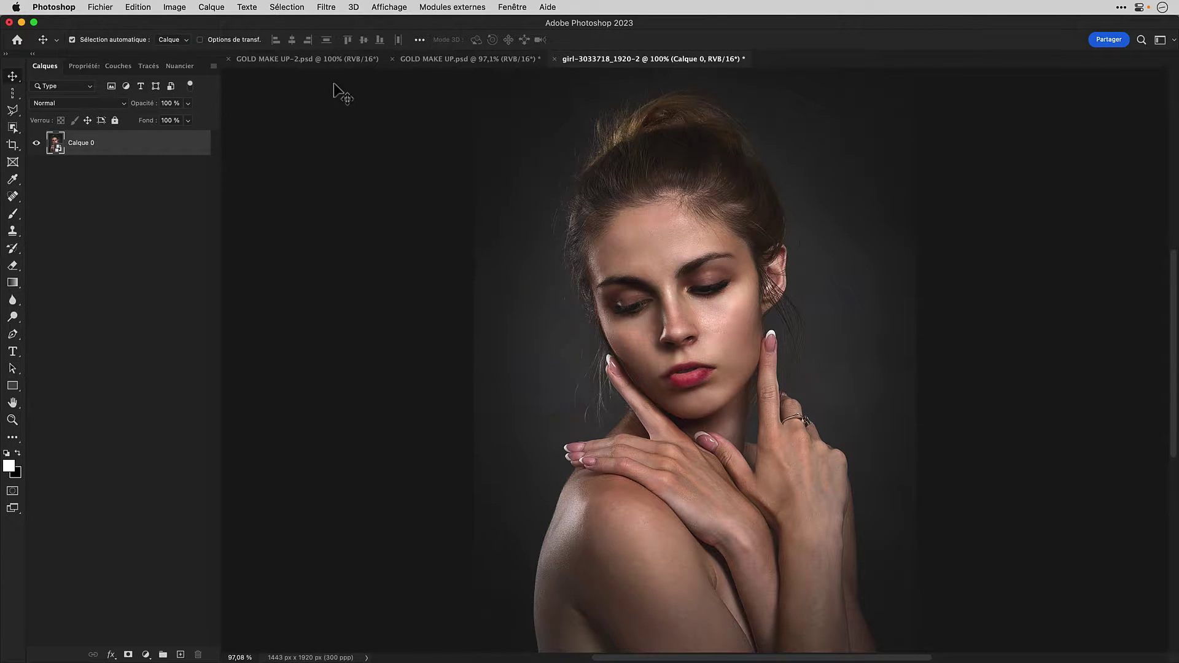
{"action": "left_click", "coordinate": [328, 9]}
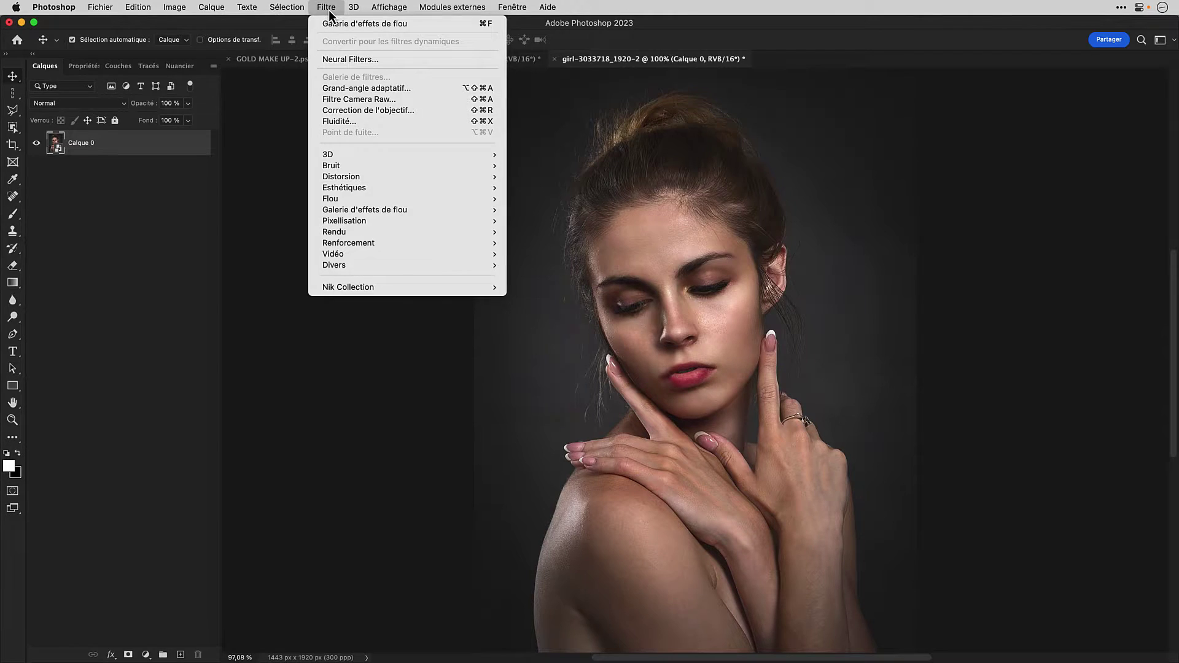
{"action": "left_click", "coordinate": [351, 57]}
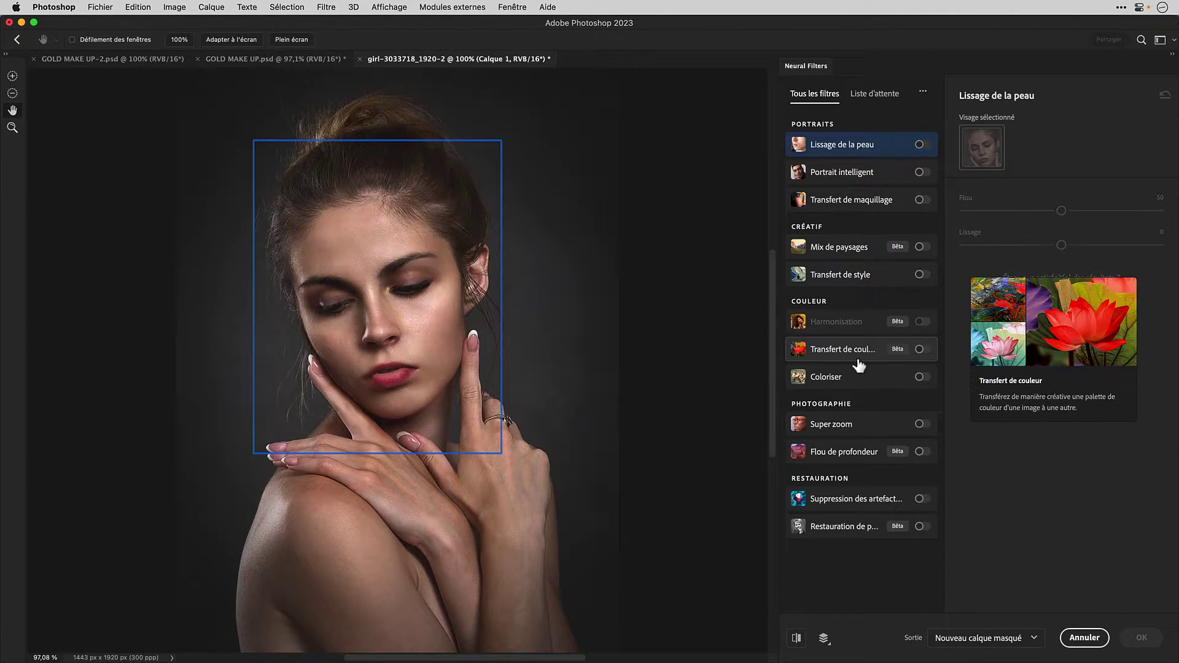
Enable Transfert de couleur with christmas-balls-6837253_1920.jpg as the custom reference image.
{"action": "left_click", "coordinate": [920, 350]}
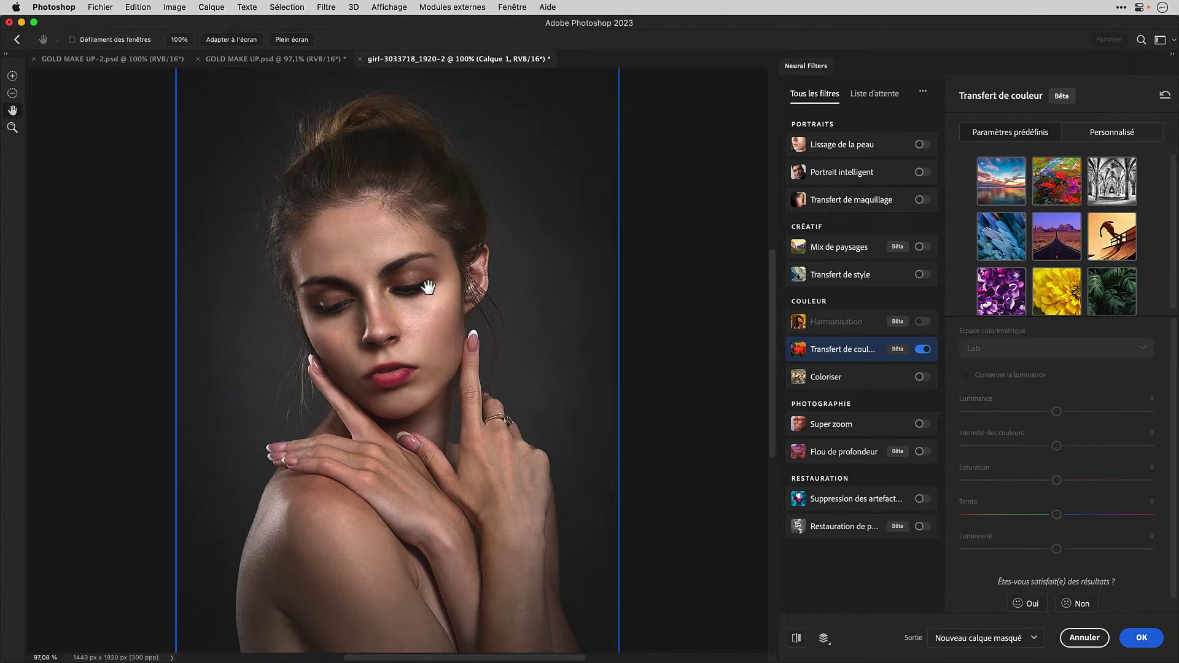
{"action": "left_click", "coordinate": [1109, 136]}
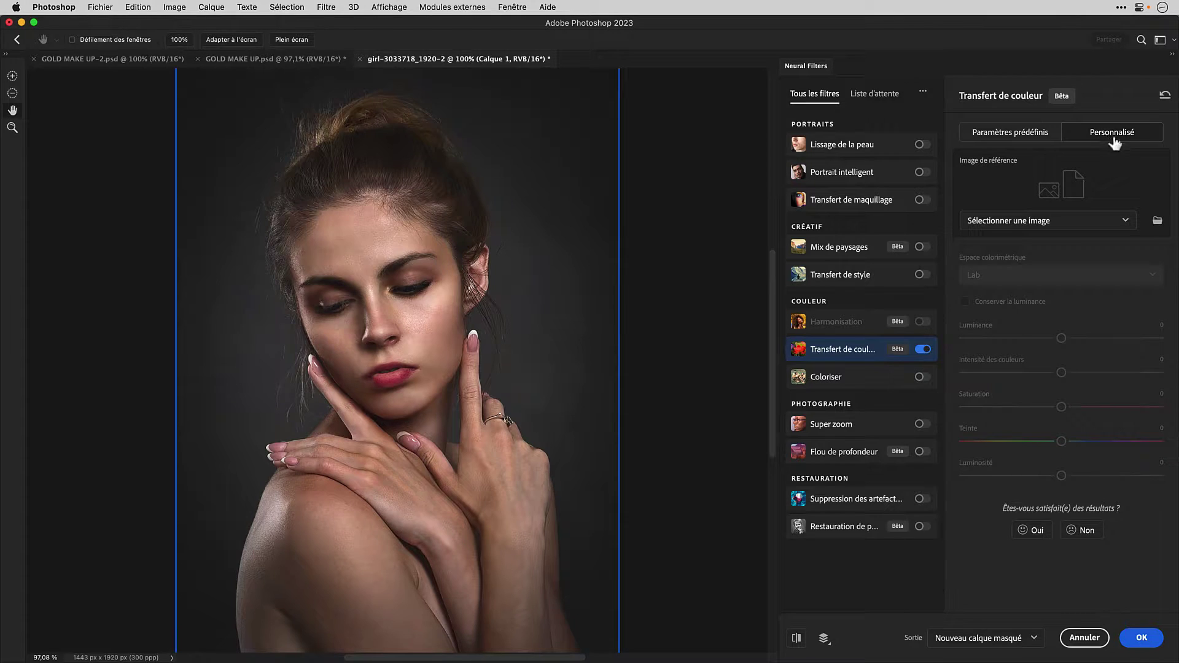
{"action": "left_click", "coordinate": [1158, 222]}
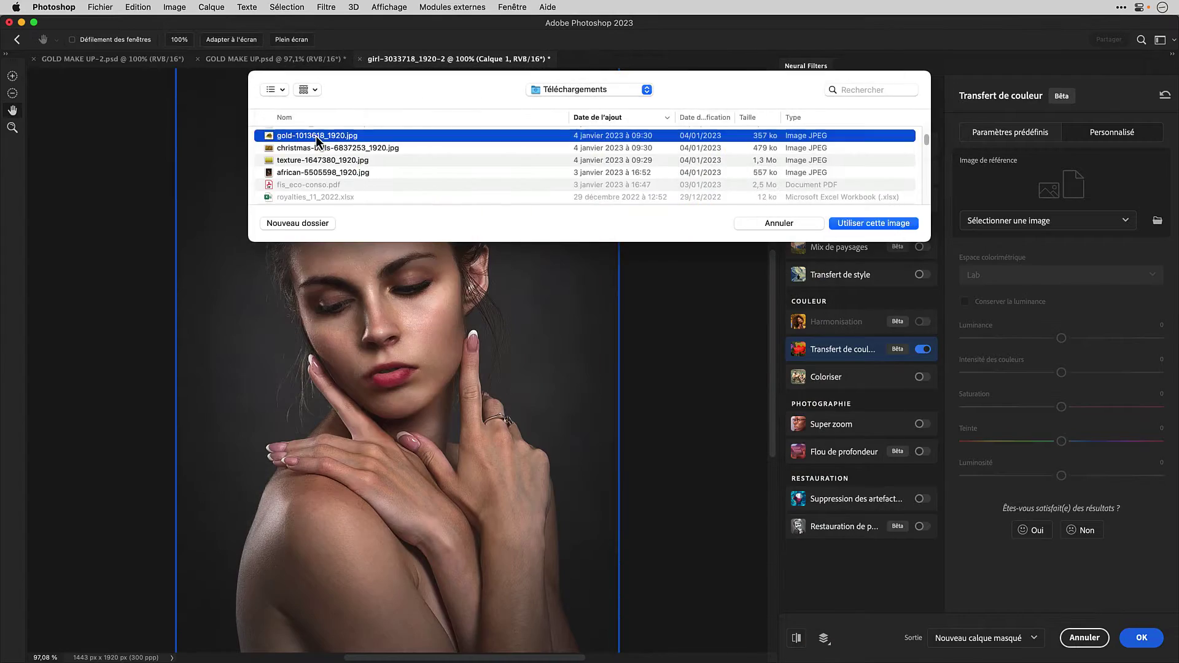
{"action": "left_click", "coordinate": [307, 147]}
{"action": "key", "text": "space"}
{"action": "key", "text": "space"}
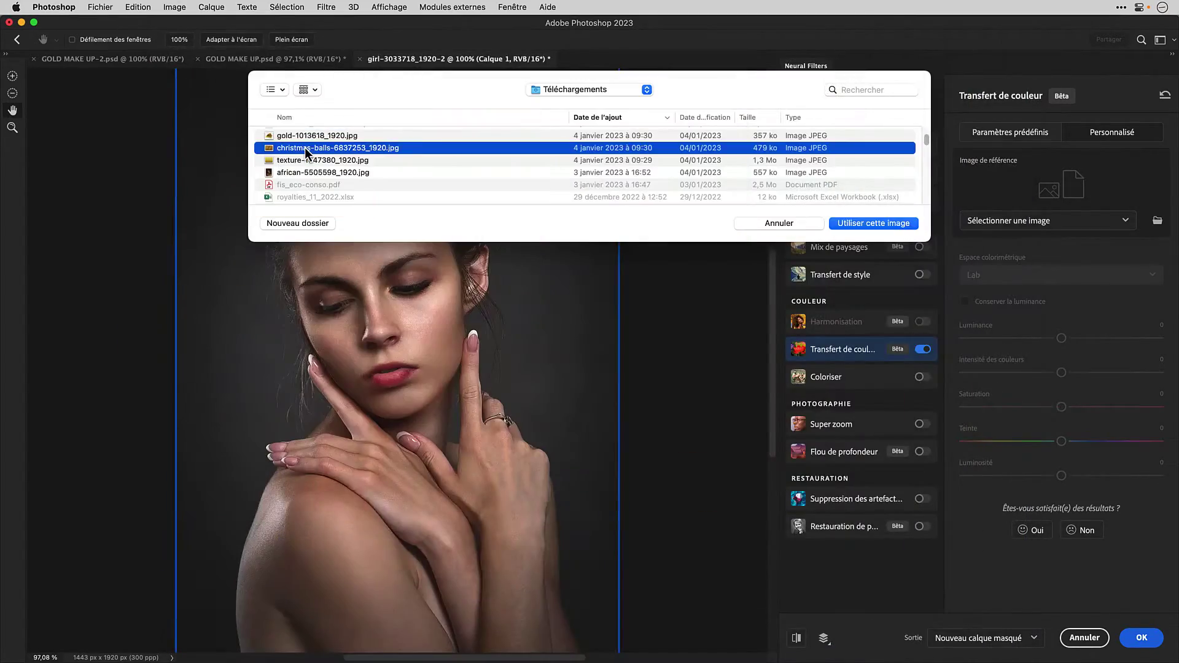
{"action": "left_click", "coordinate": [312, 161]}
{"action": "key", "text": "space"}
{"action": "key", "text": "space"}
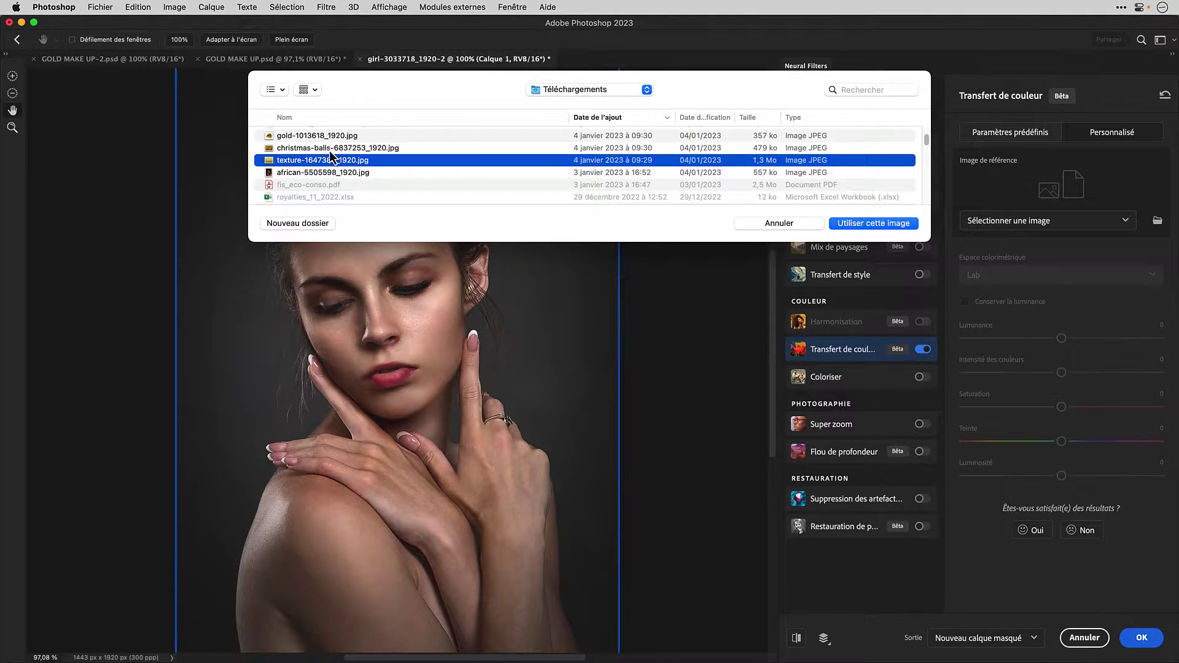
{"action": "left_click", "coordinate": [333, 150]}
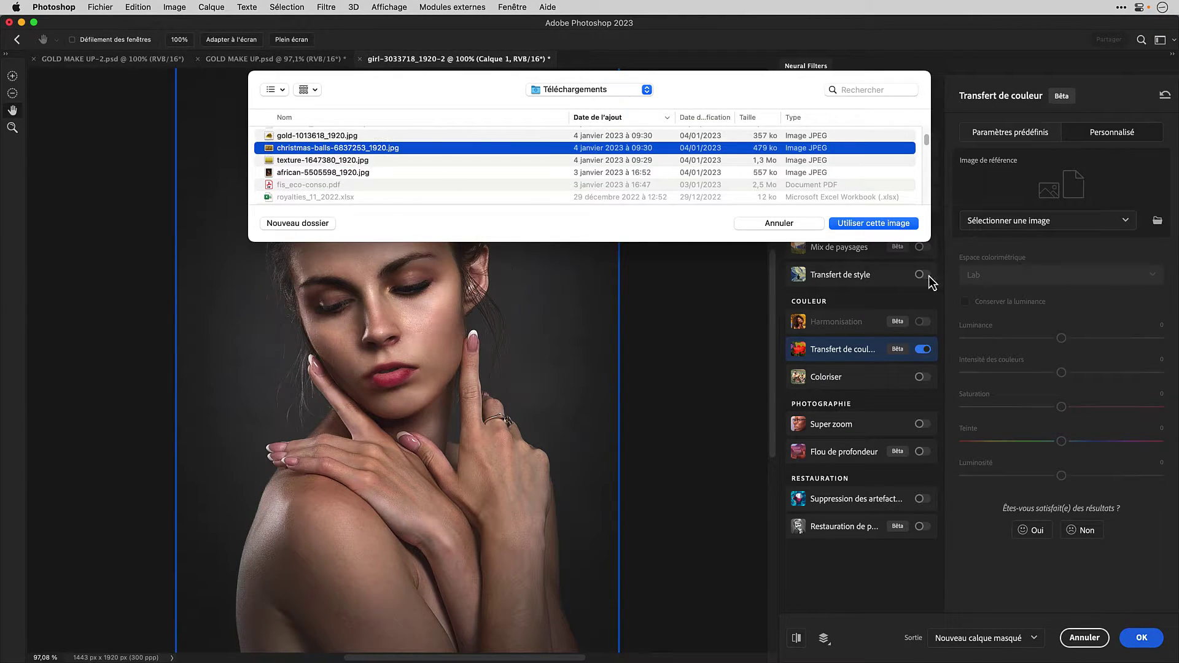
{"action": "left_click", "coordinate": [872, 224]}
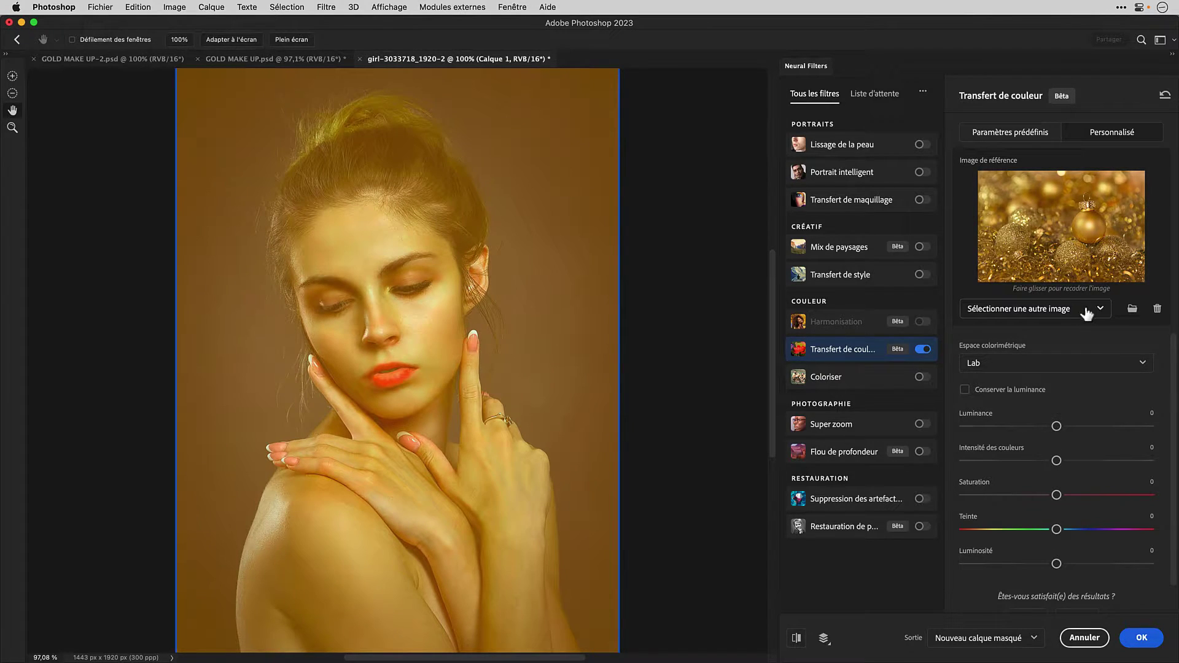
Use texture-1647380_1920.jpg as reference, saturation +11, brightness −13, output to a new masked layer.
{"action": "left_click", "coordinate": [1132, 308]}
{"action": "left_click", "coordinate": [295, 307]}
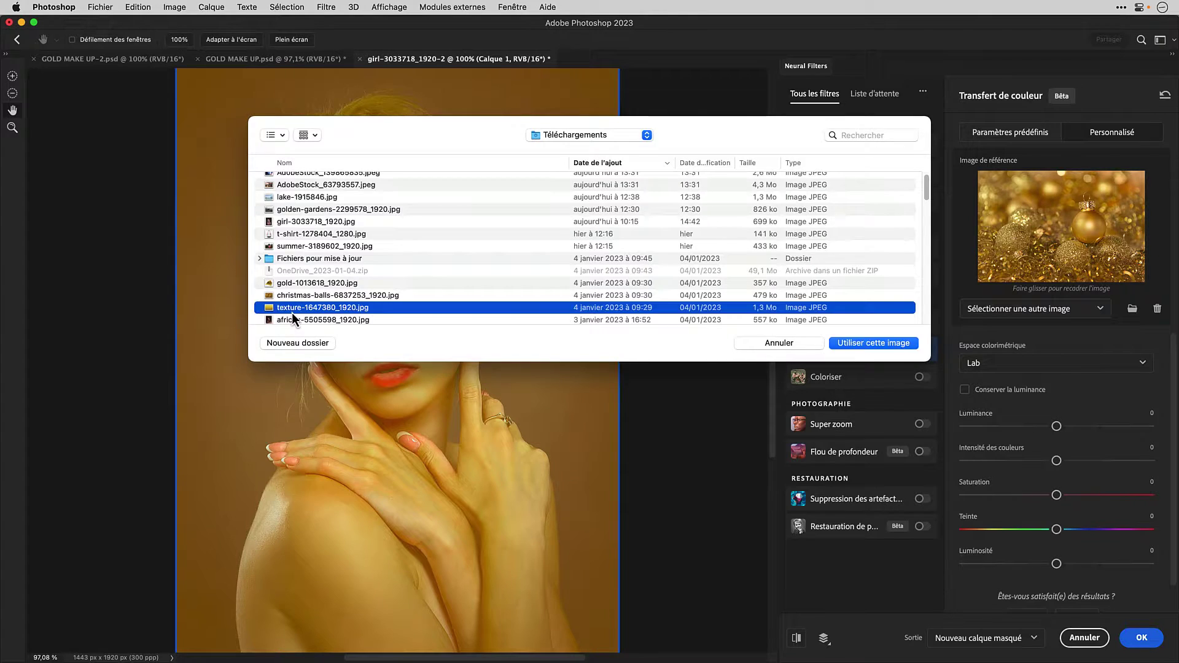
{"action": "left_click", "coordinate": [891, 344]}
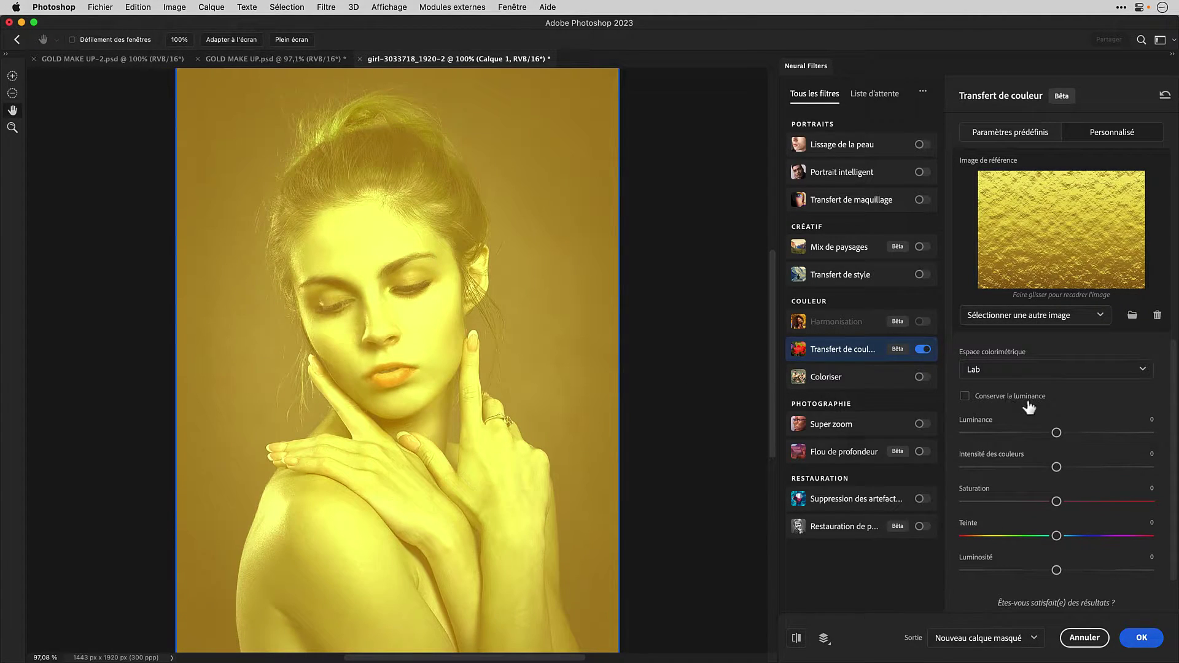
{"action": "scroll", "coordinate": [1038, 423], "scroll_direction": "down", "scroll_amount": 3}
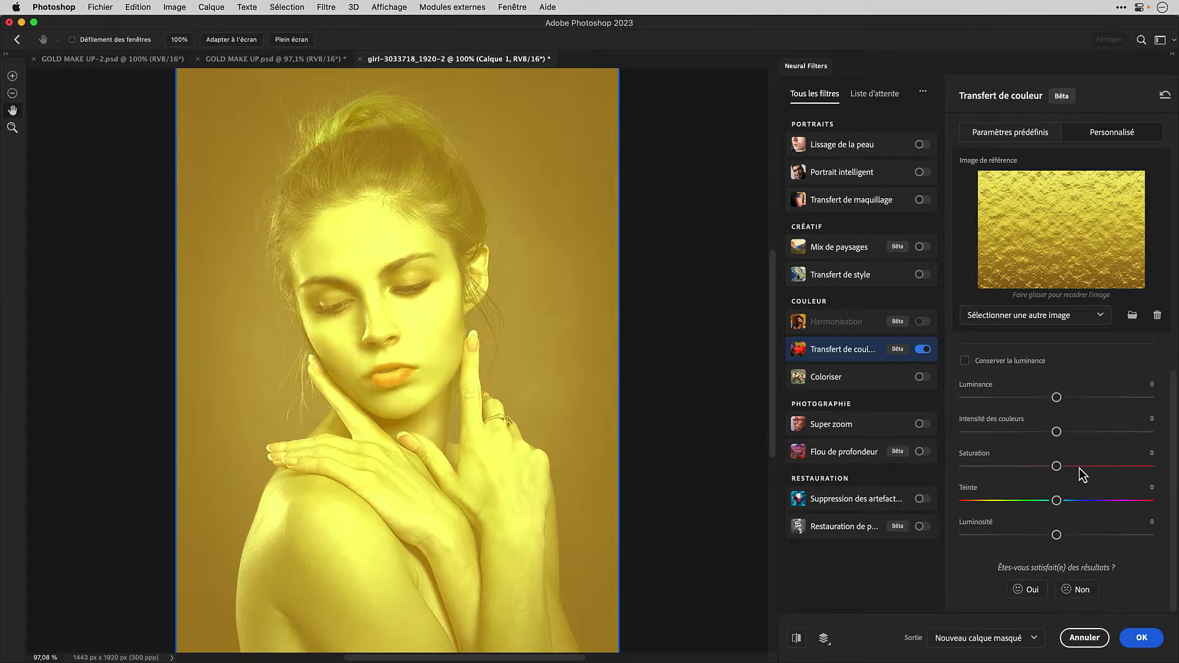
{"action": "left_click", "coordinate": [1078, 467]}
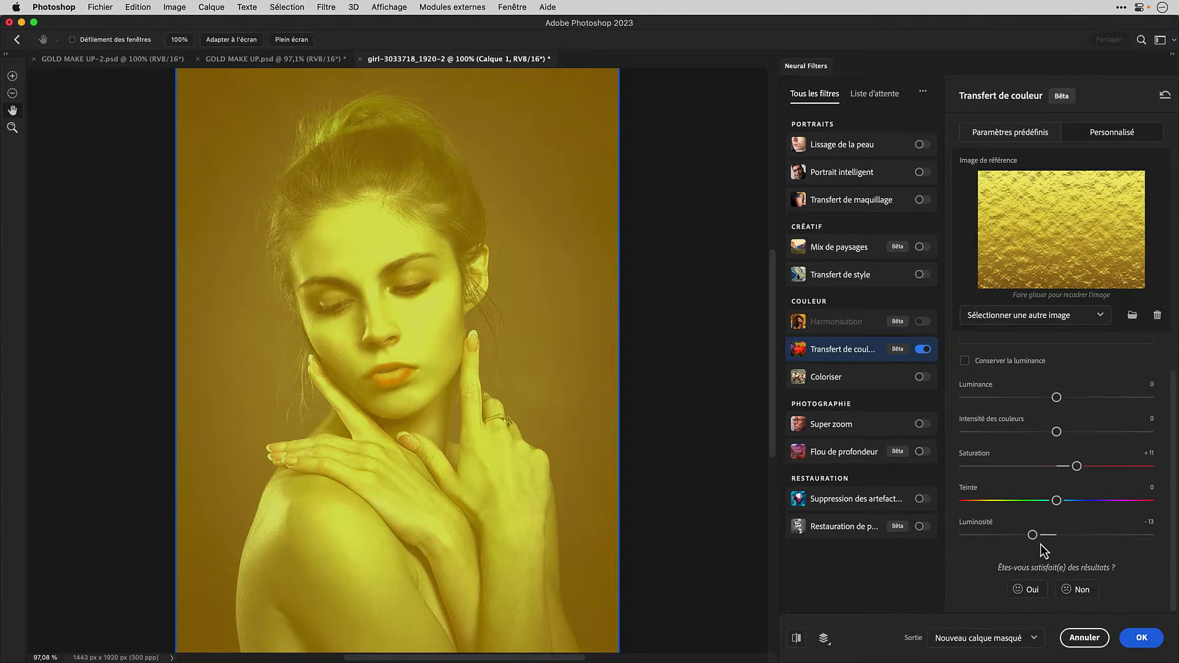
{"action": "left_click", "coordinate": [1036, 640]}
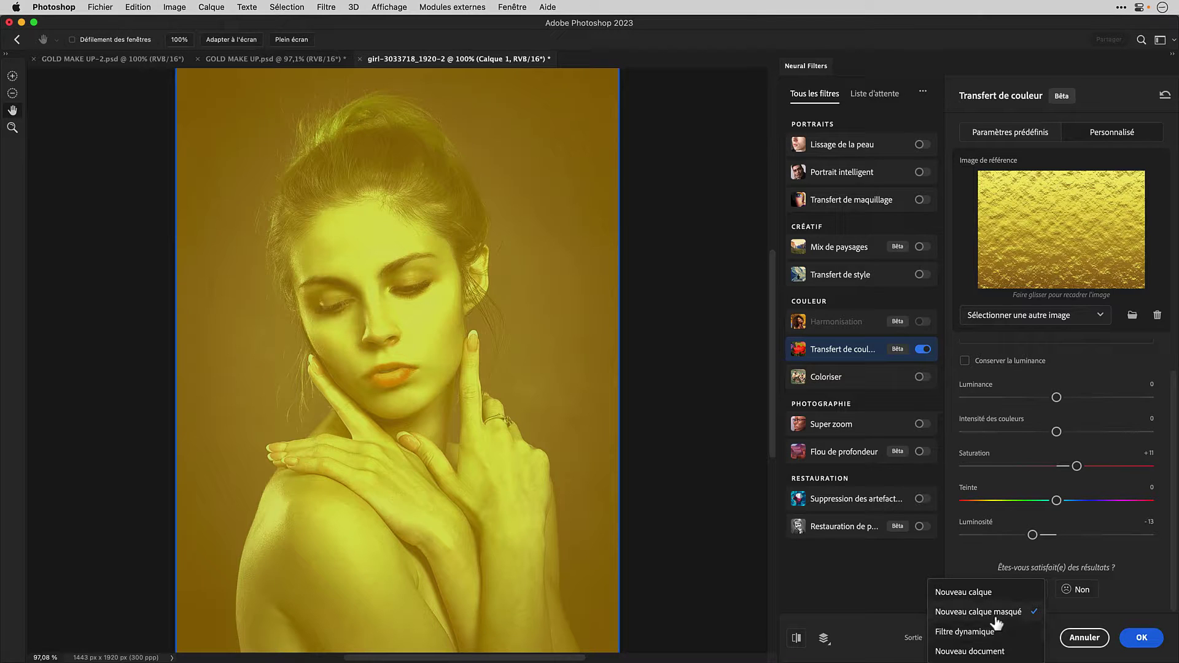
{"action": "left_click", "coordinate": [1133, 643]}
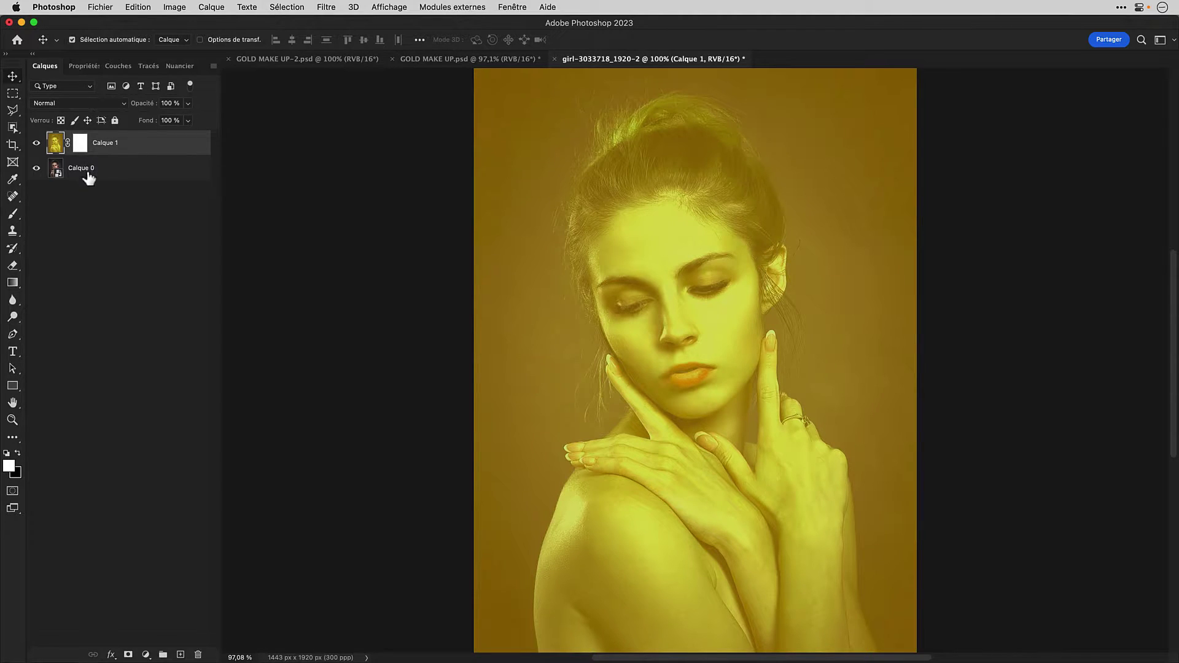
Hide Calque 1 and add a Noir et blanc 1 adjustment above Calque 0.
{"action": "left_click", "coordinate": [122, 177]}
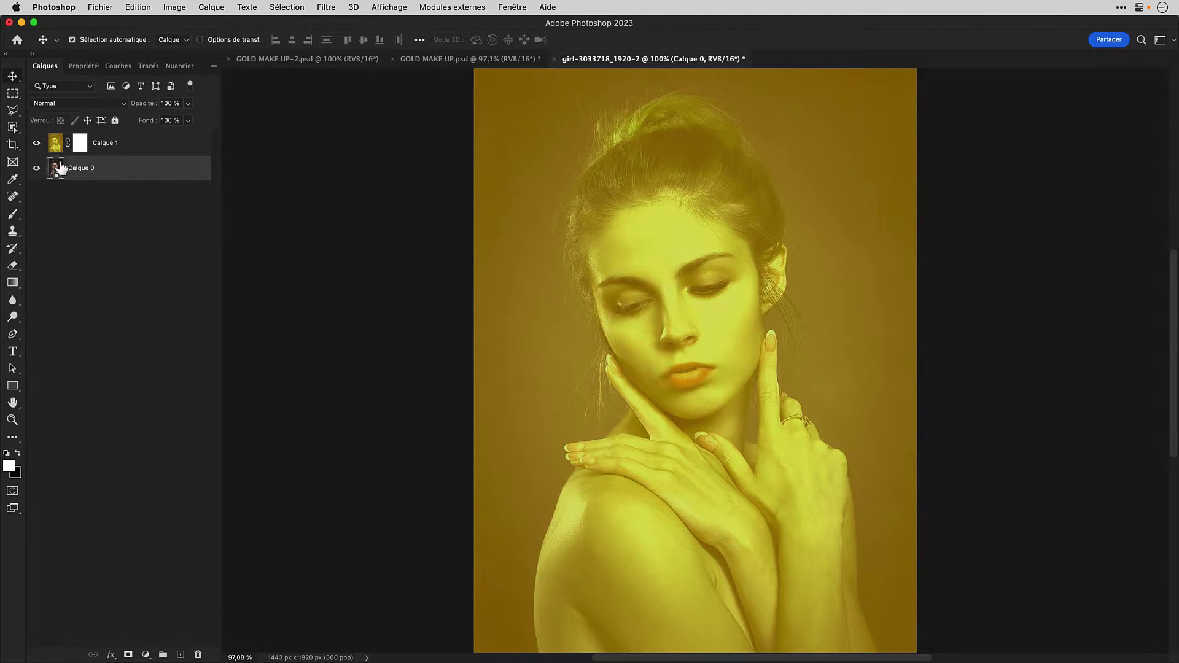
{"action": "left_click", "coordinate": [36, 142]}
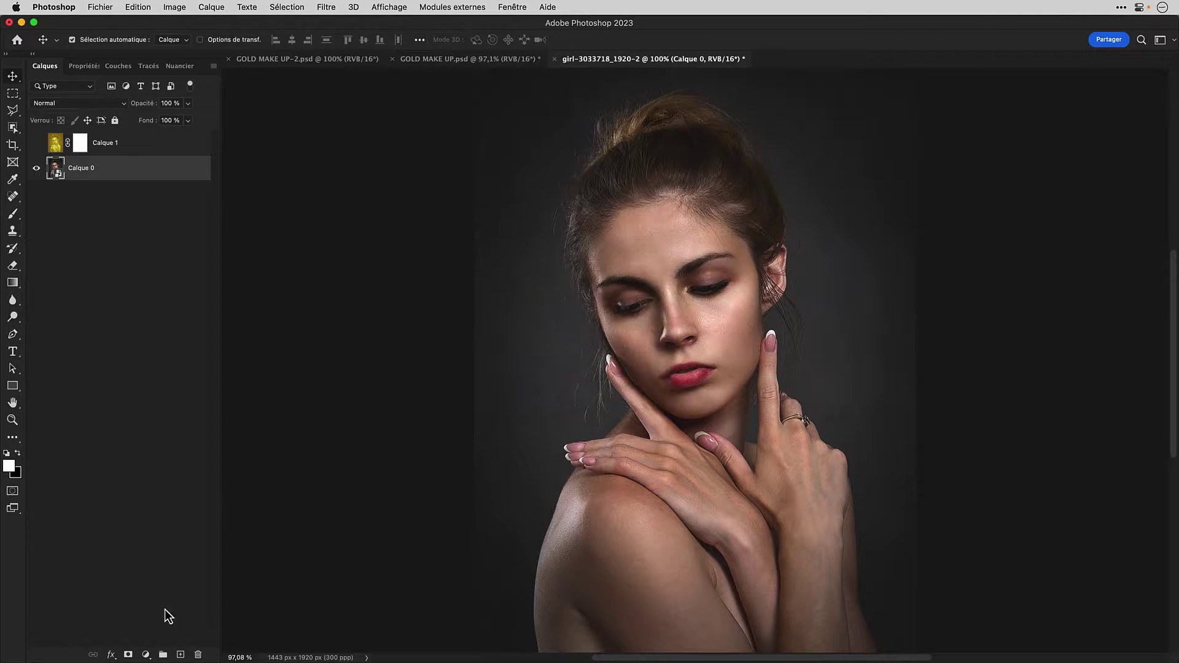
{"action": "left_click", "coordinate": [147, 655]}
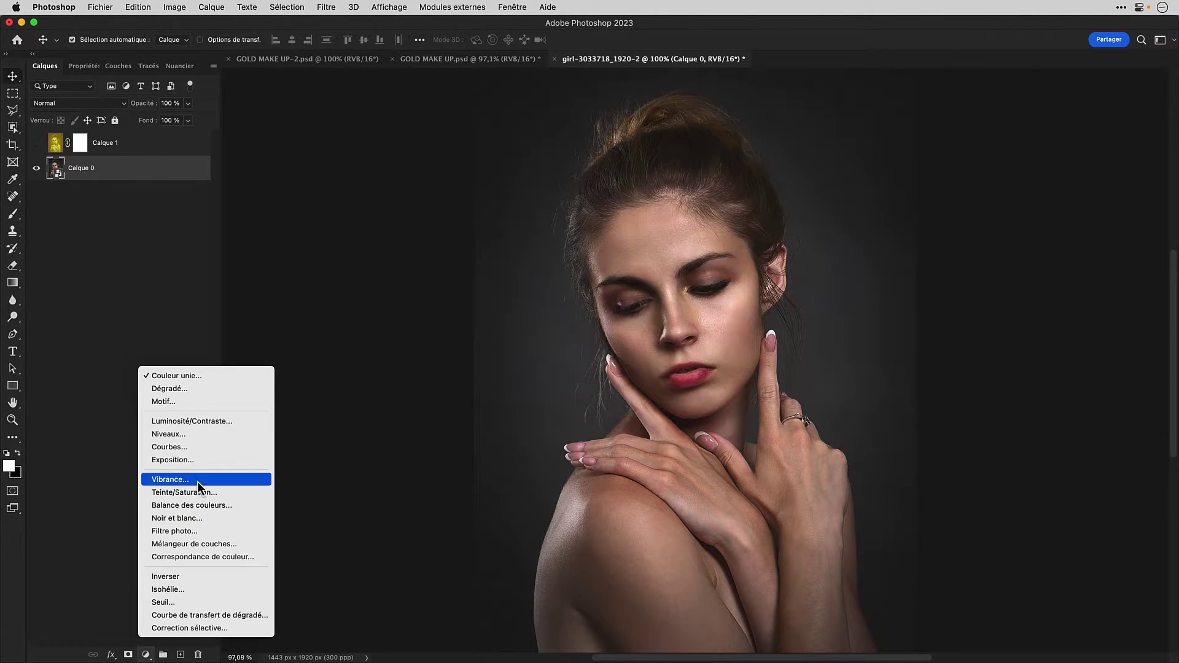
{"action": "left_click", "coordinate": [204, 518]}
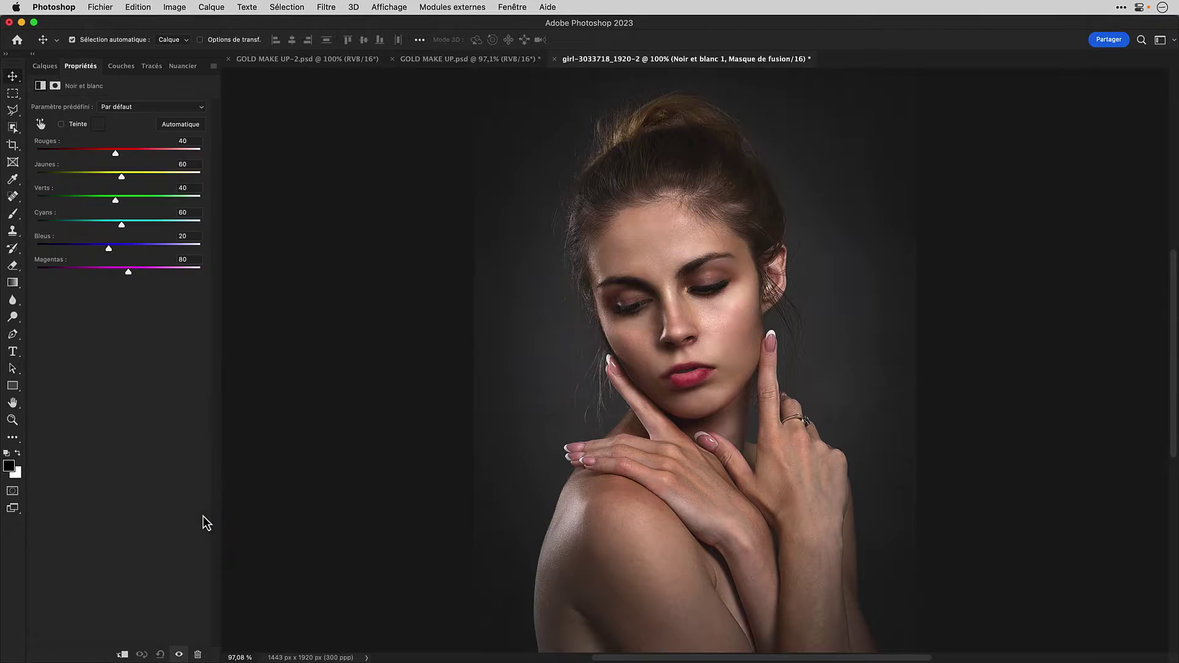
{"action": "left_click", "coordinate": [43, 65]}
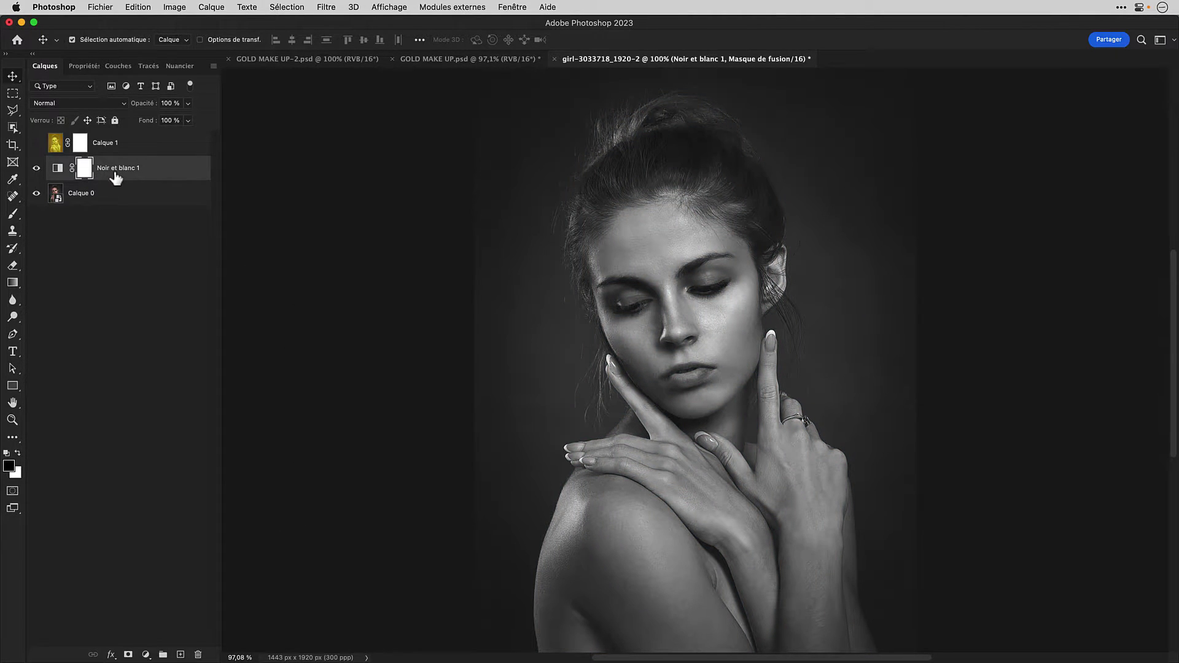
{"action": "left_click", "coordinate": [167, 261]}
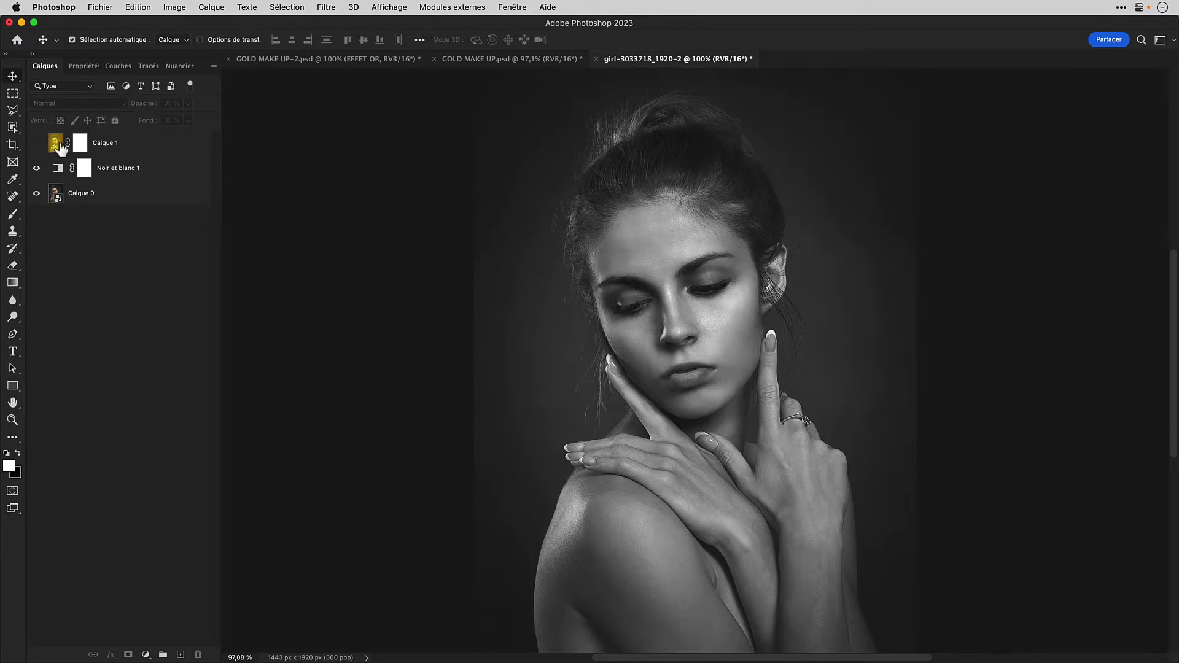
Duplicate Calque 0 as a colour copy above Noir et blanc 1.
{"action": "left_click", "coordinate": [84, 199]}
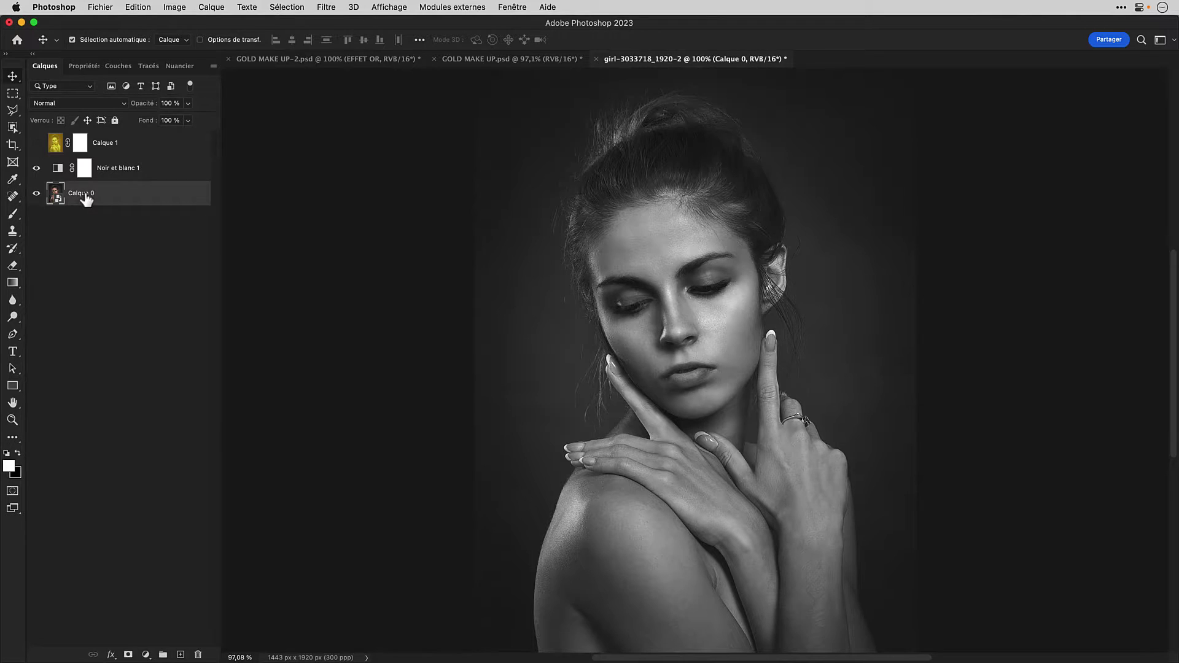
{"action": "right_click", "coordinate": [138, 201]}
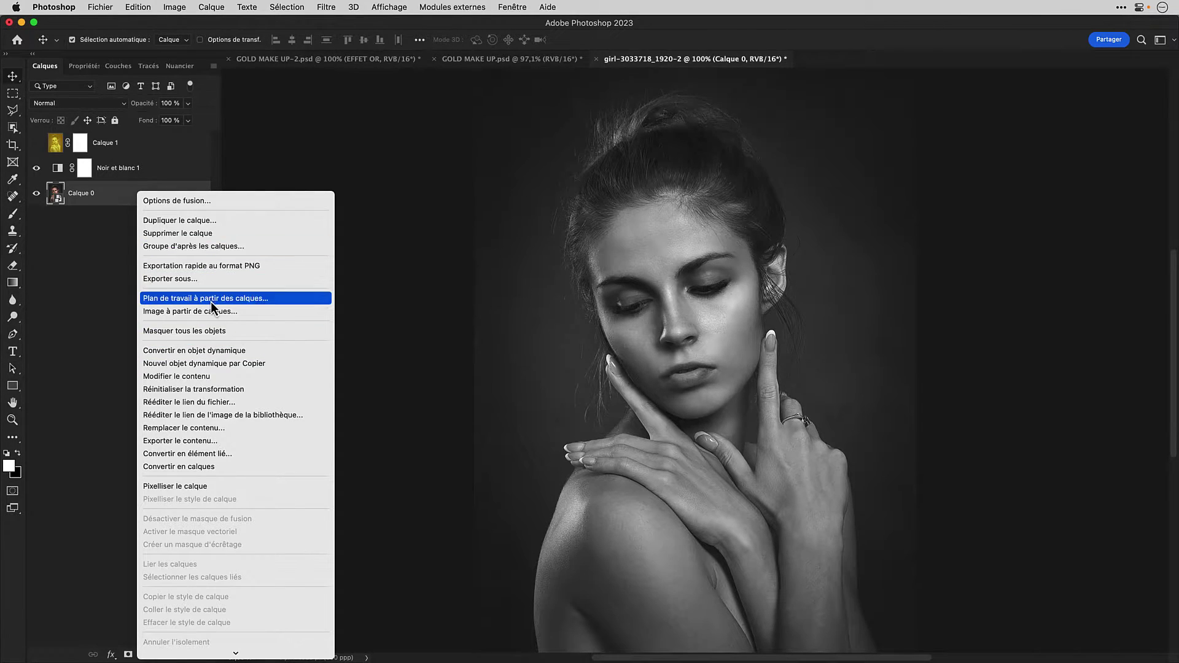
{"action": "left_click", "coordinate": [202, 363]}
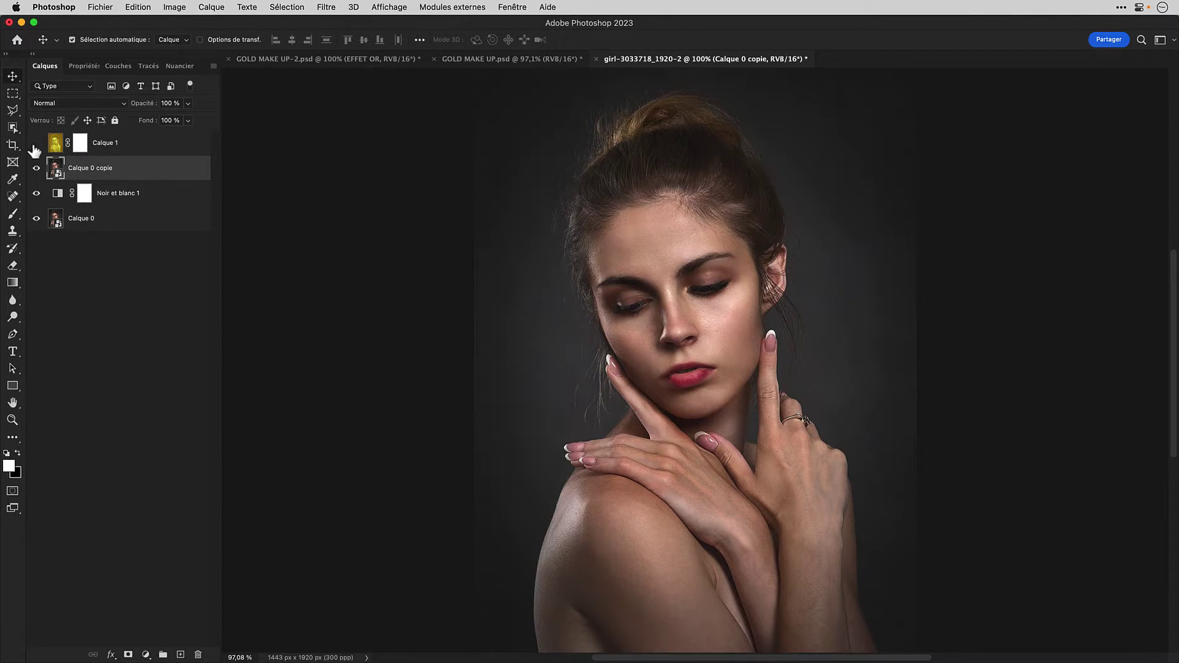
Show Calque 1, group it with Calque 0 copie as Groupe 1, and add a mask.
{"action": "left_click", "coordinate": [36, 142]}
{"action": "left_click", "coordinate": [123, 147]}
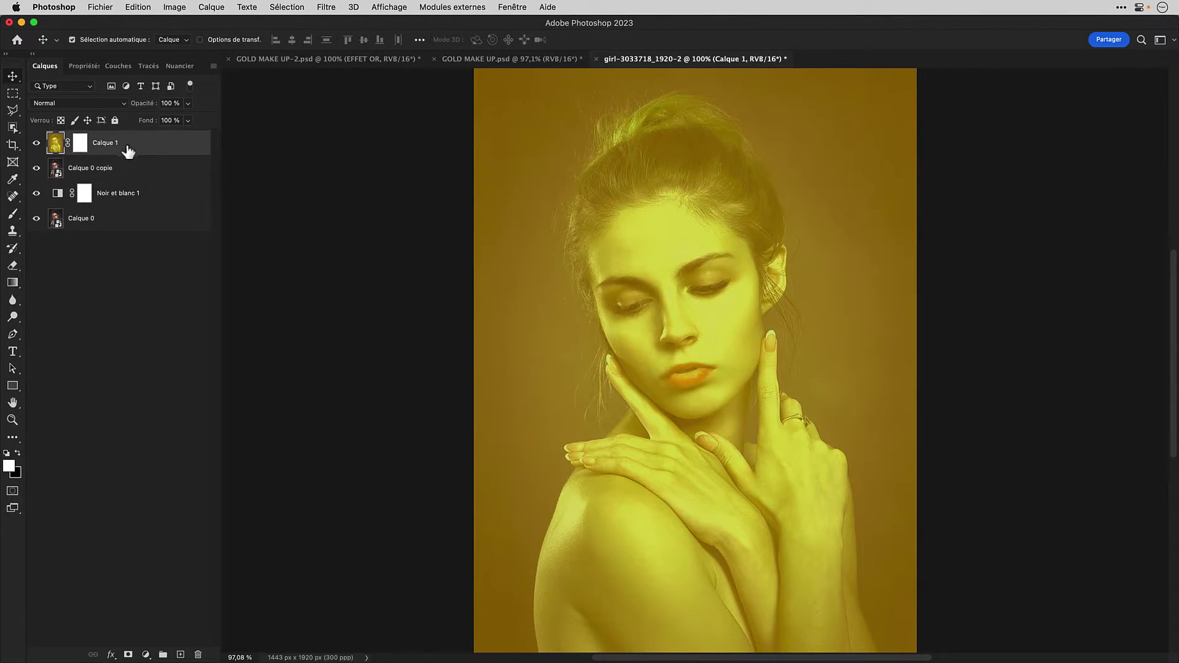
{"action": "left_click", "coordinate": [127, 170], "text": "shift"}
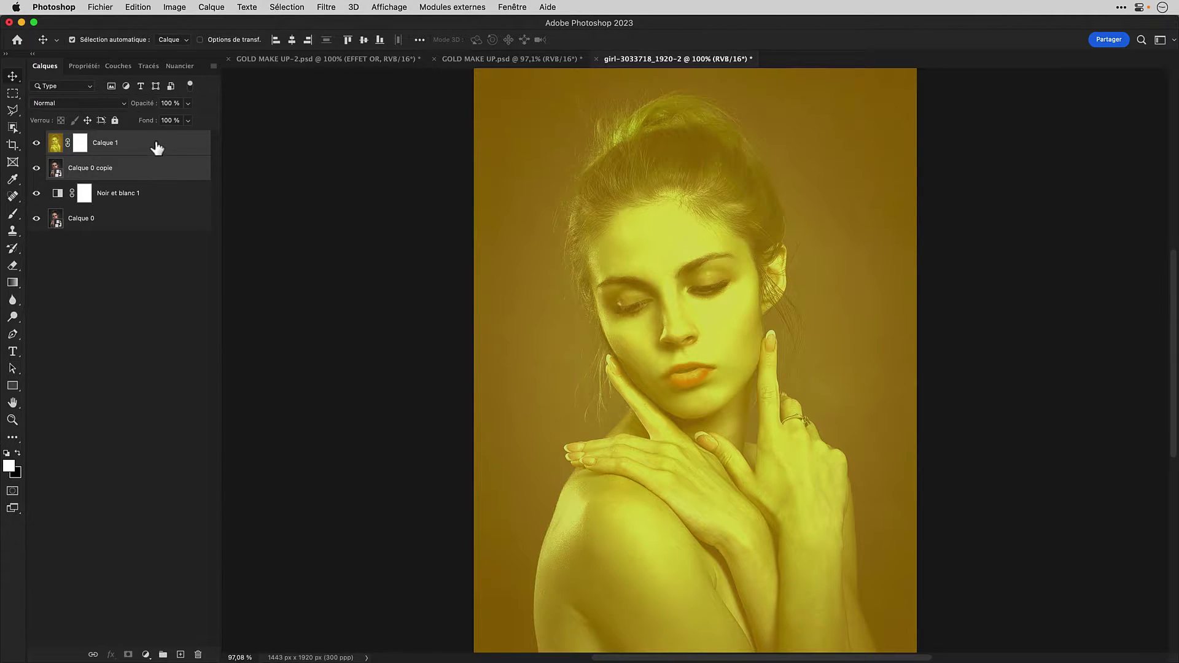
{"action": "right_click", "coordinate": [156, 146]}
{"action": "left_click", "coordinate": [175, 124]}
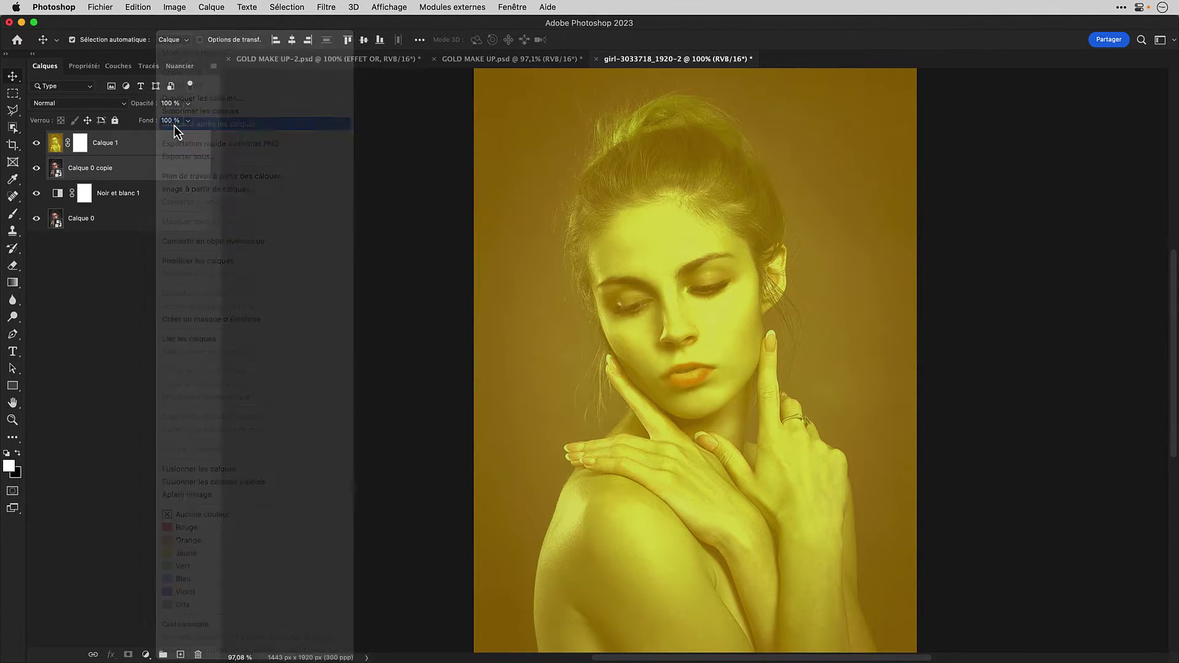
{"action": "key", "text": "Return"}
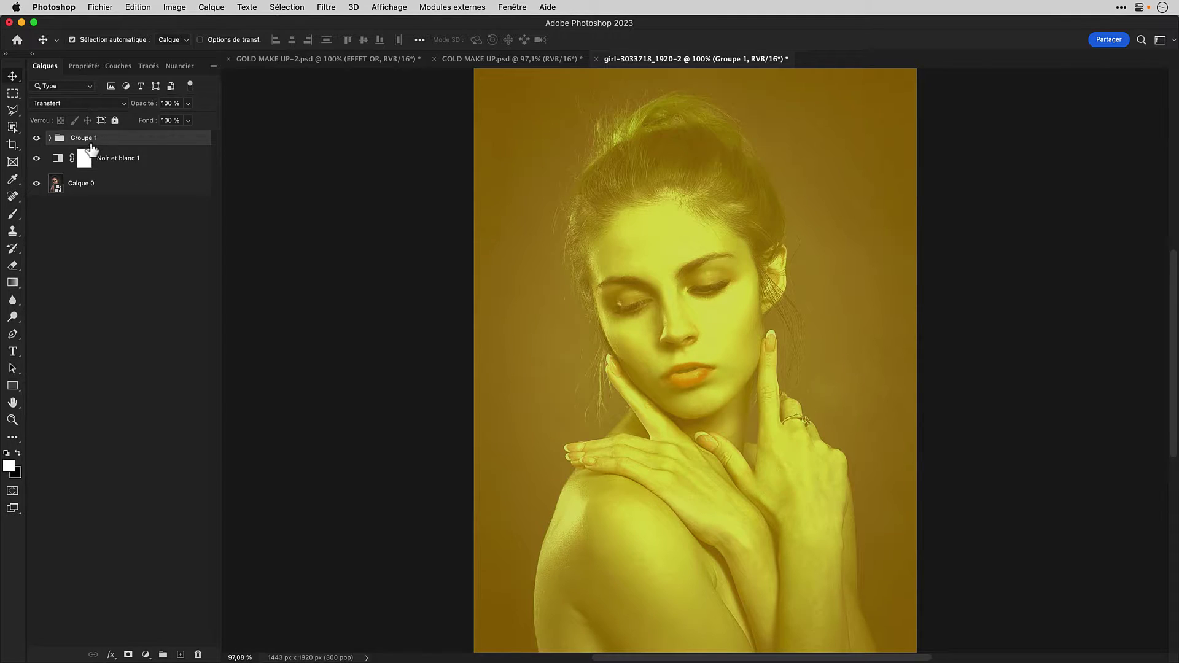
{"action": "left_click", "coordinate": [128, 655]}
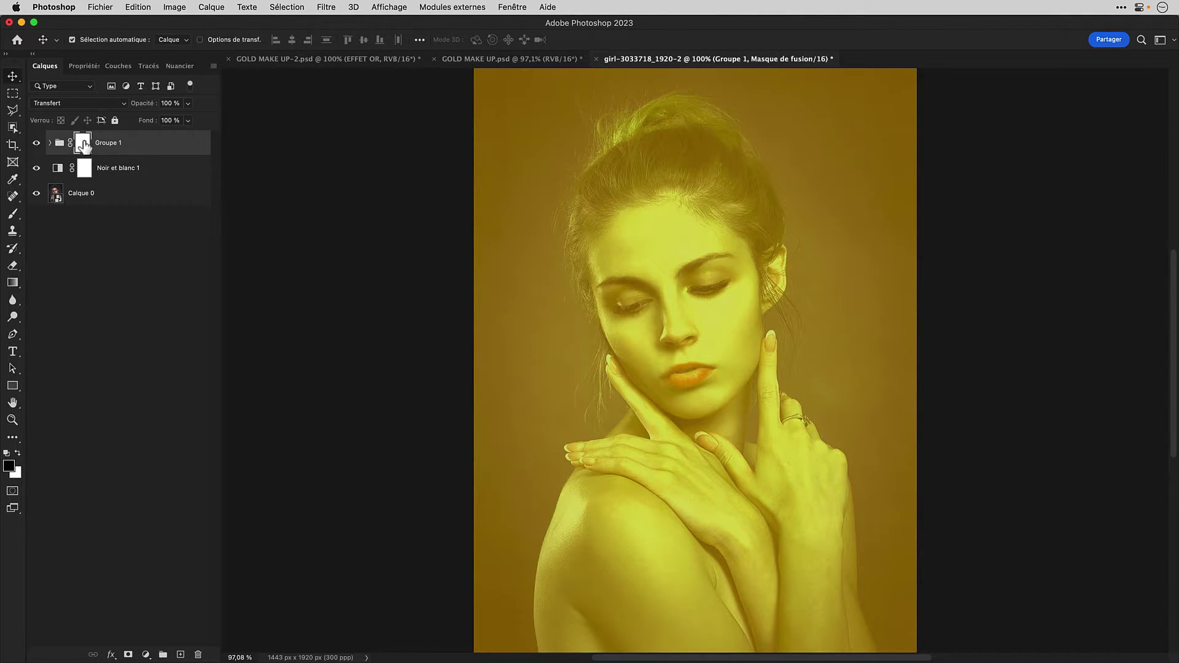
Fill the group mask black and set a white brush at 68% opacity, 51% flow.
{"action": "key", "text": "alt+BackSpace"}
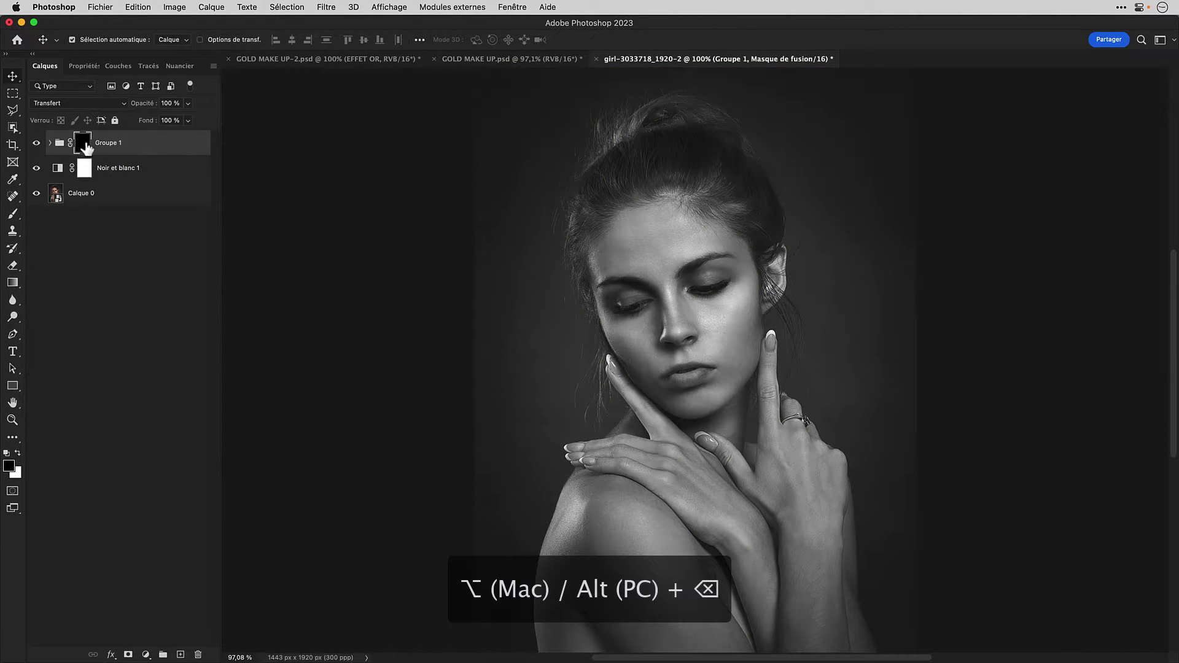
{"action": "left_click", "coordinate": [17, 454]}
{"action": "left_click", "coordinate": [13, 214]}
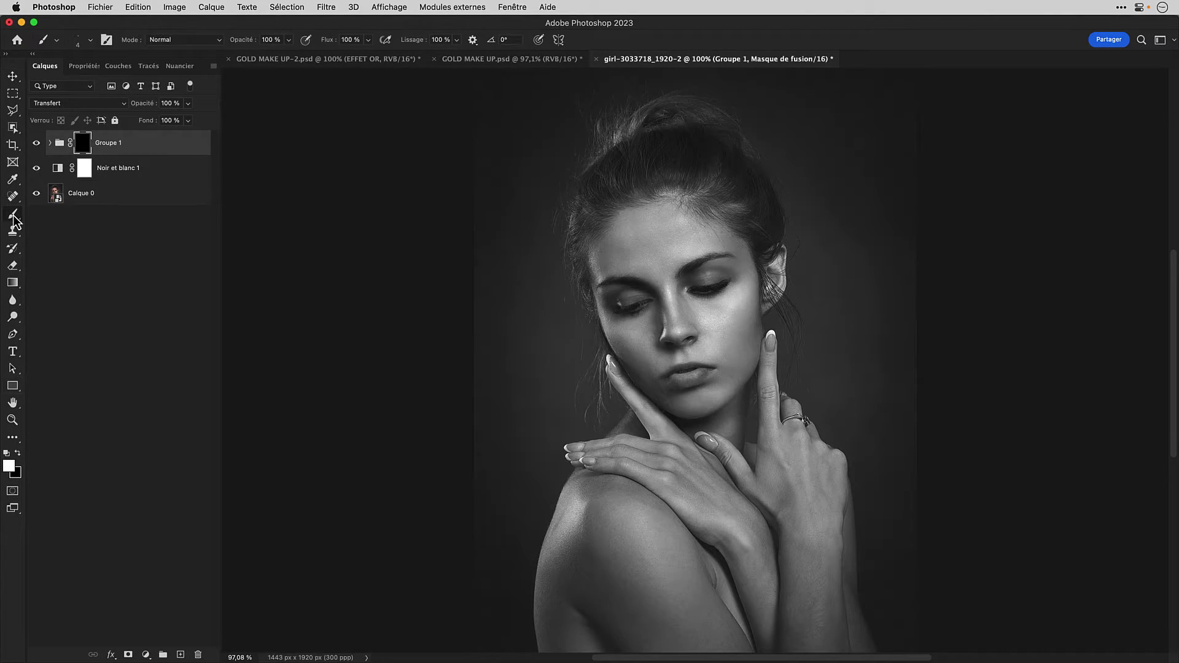
{"action": "left_click", "coordinate": [290, 40]}
{"action": "left_click", "coordinate": [367, 40]}
Paint gold eyeshadow across the right eyelid, from inner corner outward.
{"action": "scroll", "coordinate": [683, 283], "scroll_direction": "up", "scroll_amount": 1}
{"action": "scroll", "coordinate": [683, 284], "scroll_direction": "up", "scroll_amount": 1}
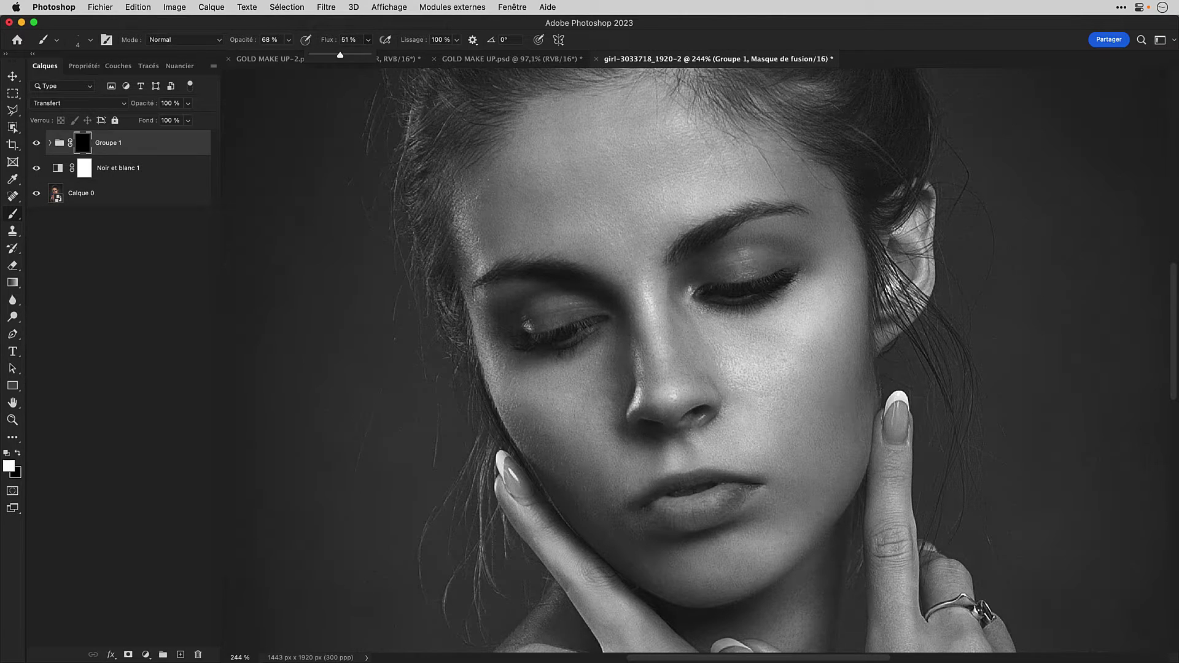
{"action": "left_click_drag", "start_coordinate": [731, 269], "coordinate": [811, 279]}
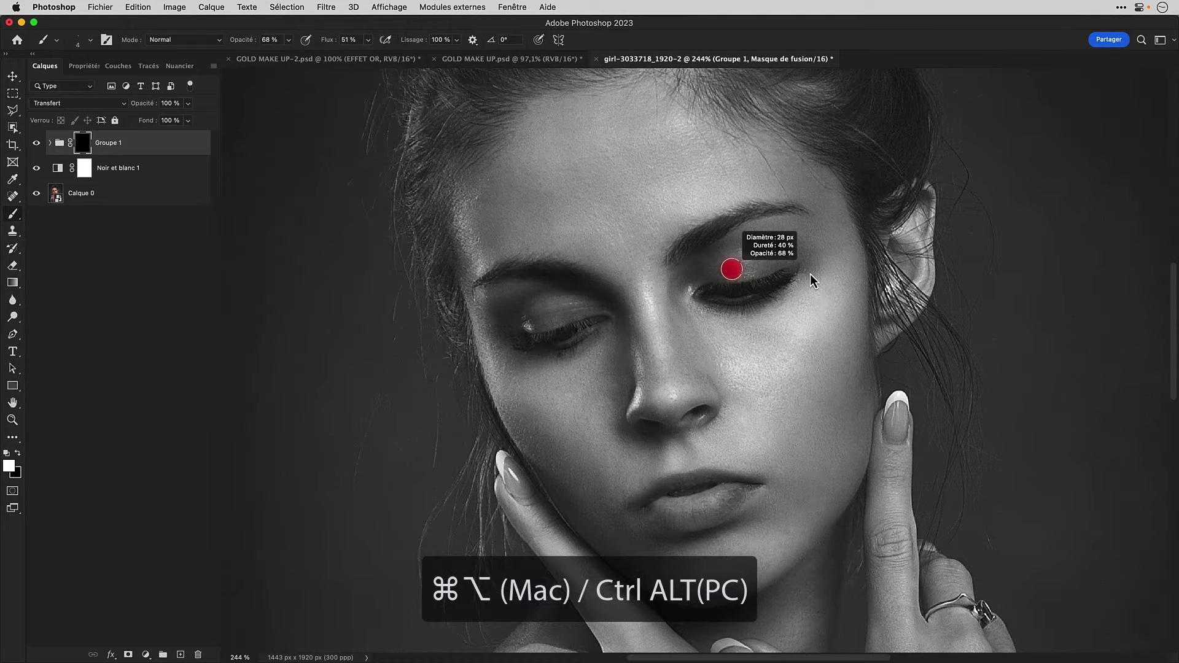
{"action": "mouse_move", "coordinate": [811, 274]}
{"action": "left_mouse_down"}
{"action": "mouse_move", "coordinate": [798, 278]}
{"action": "mouse_move", "coordinate": [809, 274]}
{"action": "left_mouse_up"}
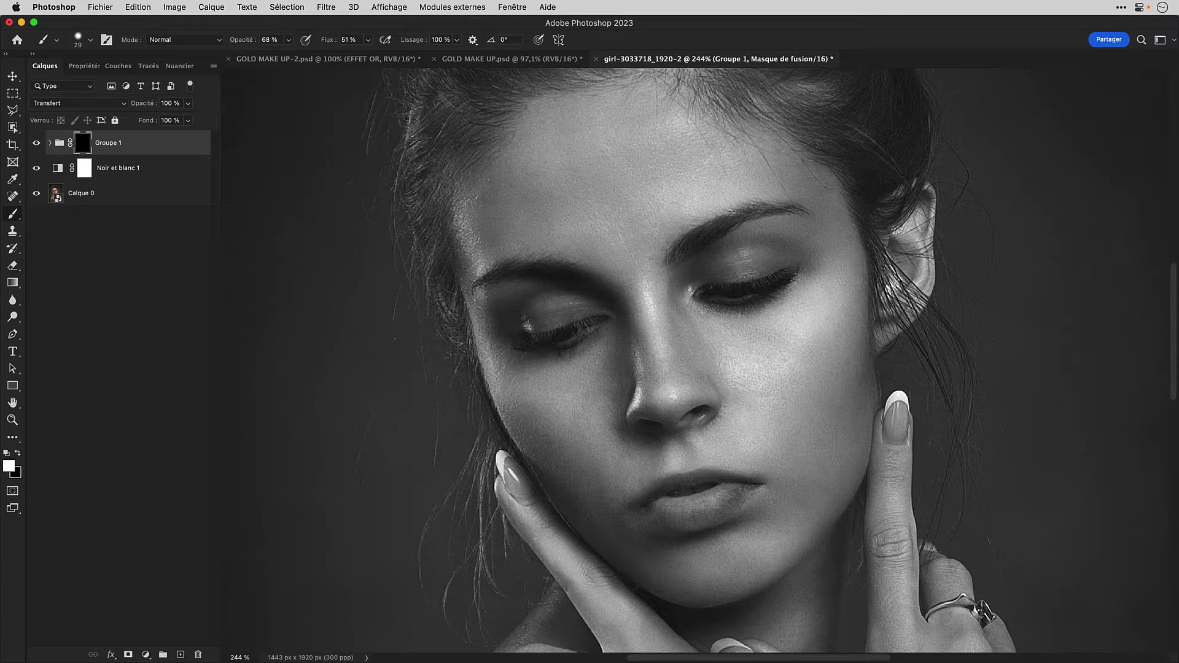
{"action": "mouse_move", "coordinate": [786, 258]}
{"action": "left_mouse_down"}
{"action": "mouse_move", "coordinate": [694, 277]}
{"action": "mouse_move", "coordinate": [777, 270]}
{"action": "mouse_move", "coordinate": [783, 250]}
{"action": "left_mouse_up"}
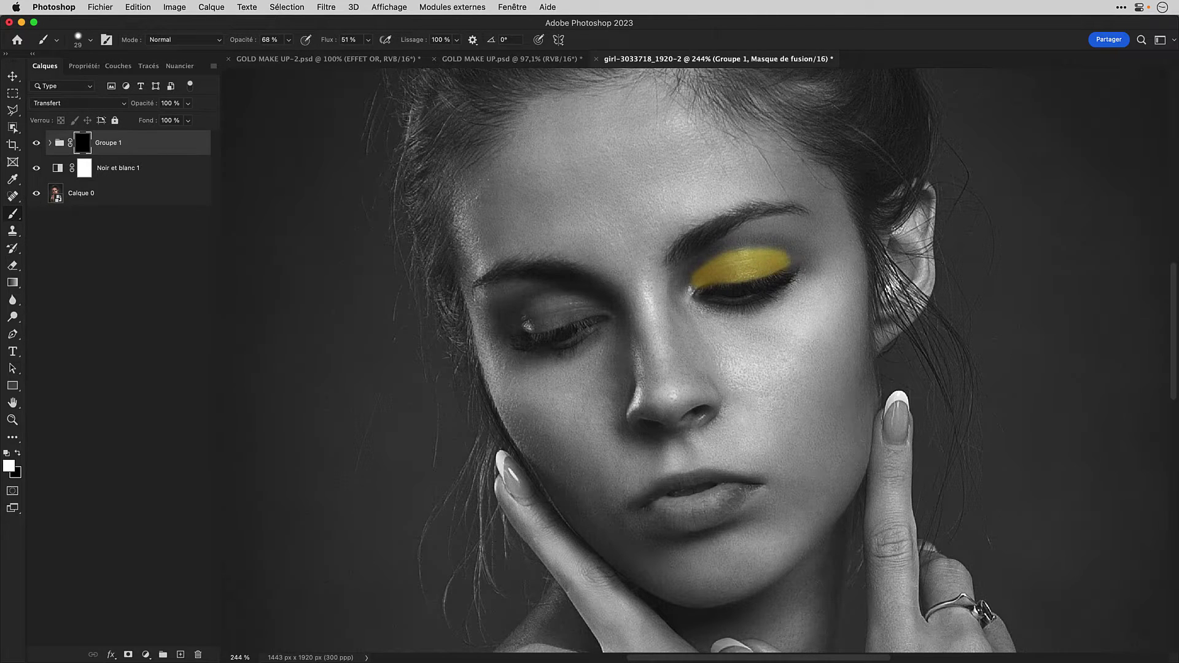
{"action": "left_click_drag", "start_coordinate": [701, 280], "coordinate": [688, 290]}
{"action": "mouse_move", "coordinate": [789, 258]}
{"action": "left_mouse_down"}
{"action": "mouse_move", "coordinate": [822, 254]}
{"action": "mouse_move", "coordinate": [798, 260]}
{"action": "left_mouse_up"}
Paint one fingernail gold with the white brush.
{"action": "left_click", "coordinate": [18, 453]}
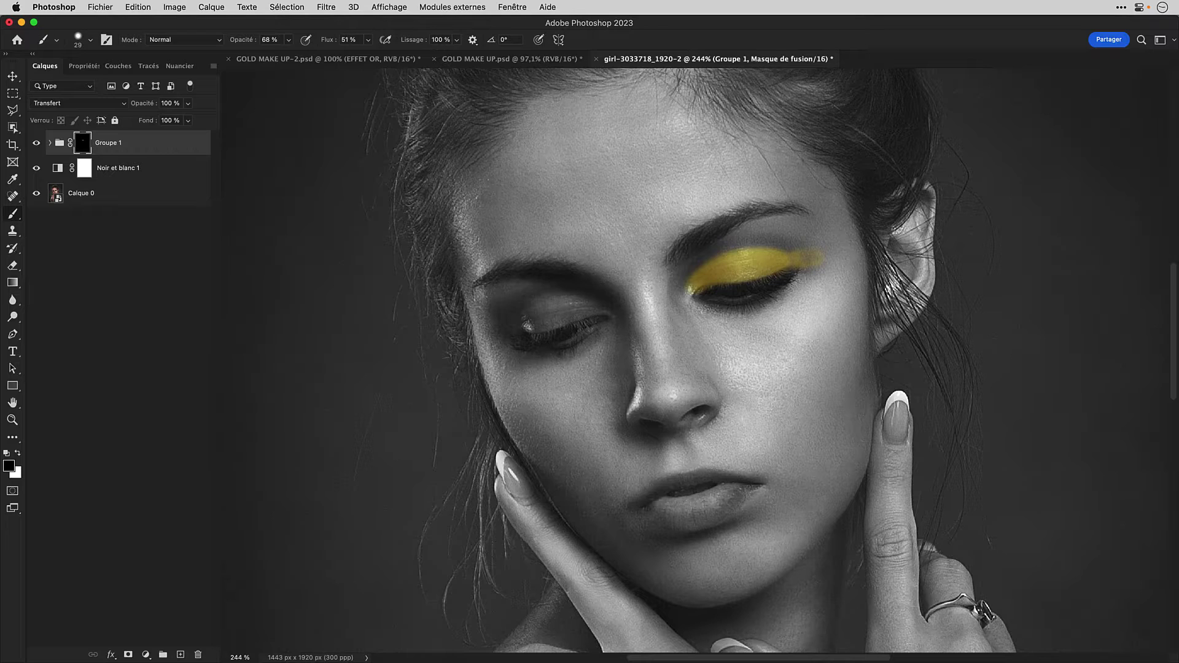
{"action": "key", "text": "x"}
{"action": "left_click_drag", "start_coordinate": [896, 408], "coordinate": [897, 437]}
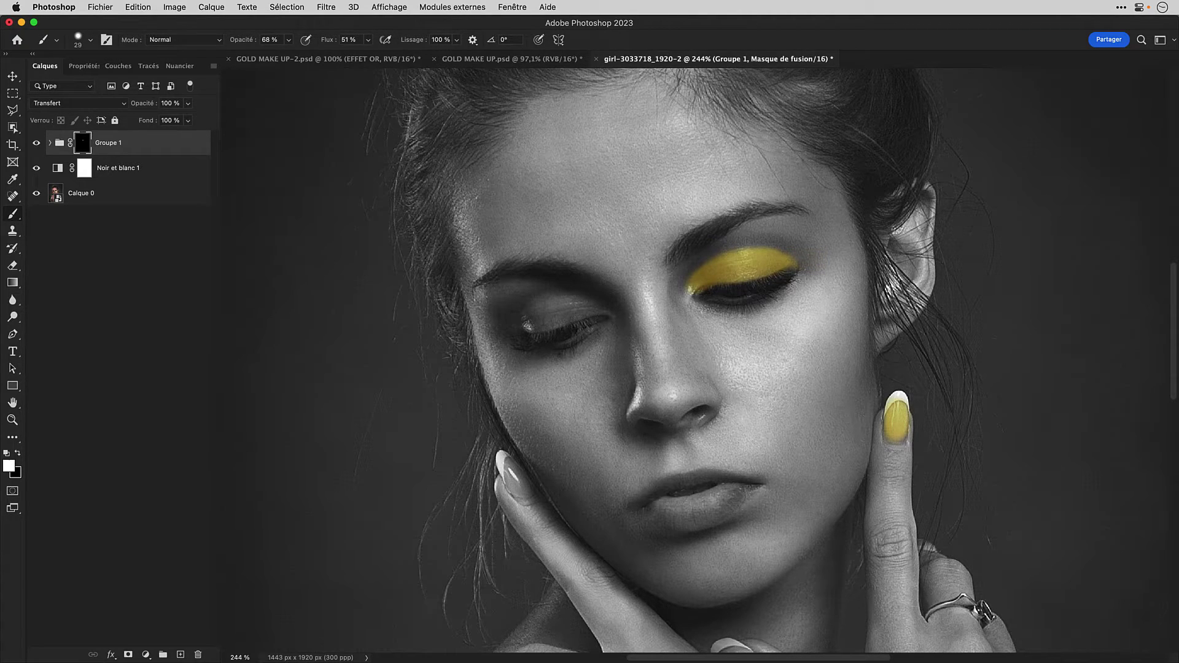
Select the lower lip on Calque 0 with the quick selection tool.
{"action": "scroll", "coordinate": [679, 454], "scroll_direction": "up", "scroll_amount": 5}
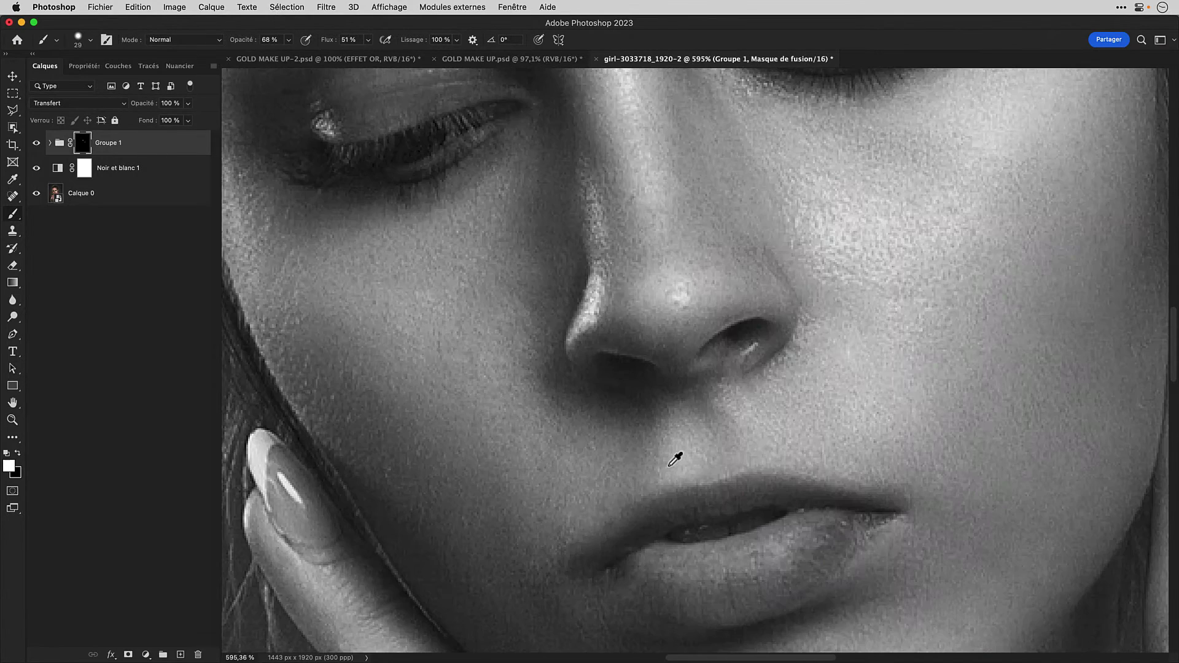
{"action": "left_click_drag", "start_coordinate": [678, 453], "coordinate": [649, 258]}
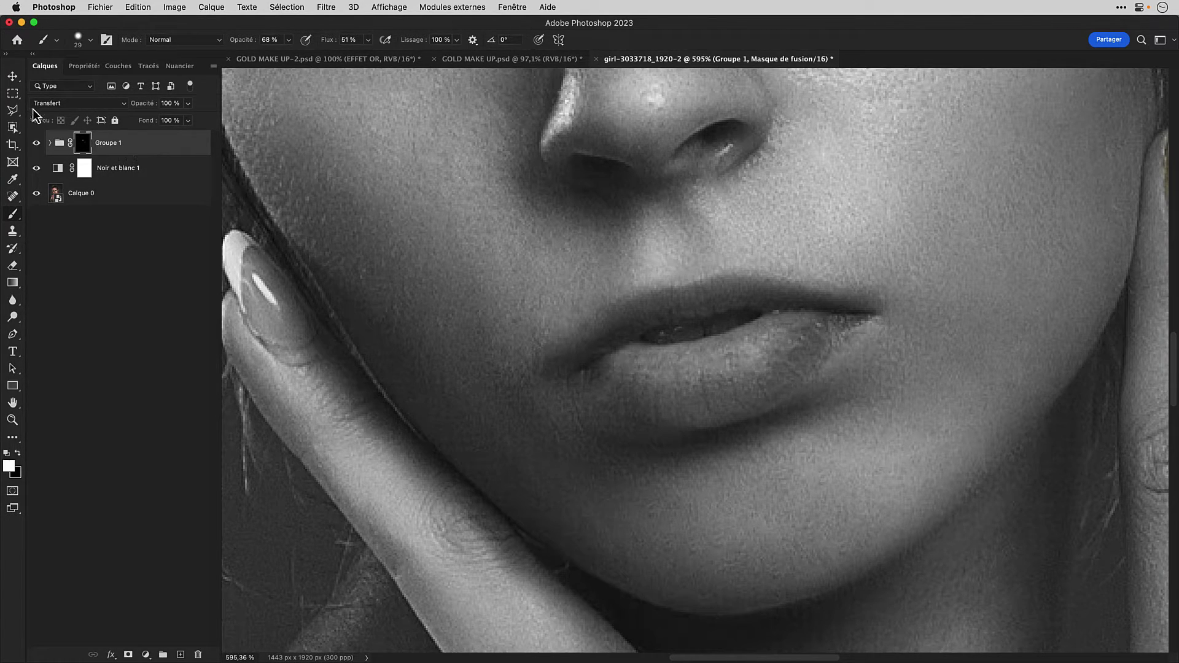
{"action": "left_click", "coordinate": [12, 111]}
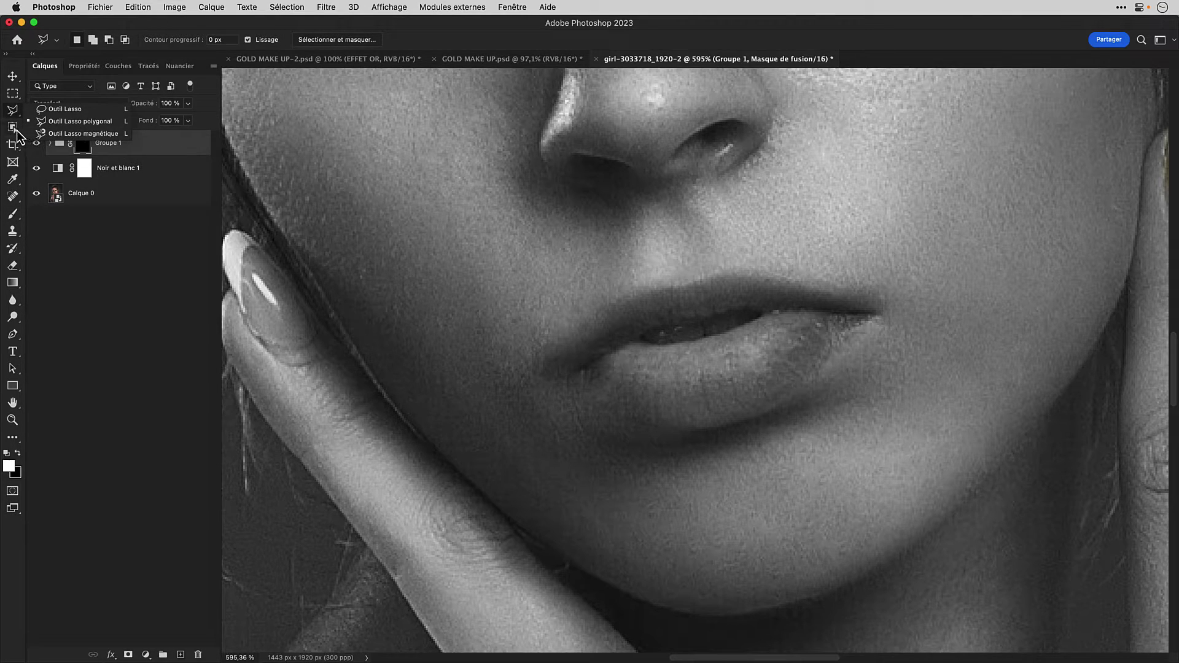
{"action": "left_click", "coordinate": [12, 127]}
{"action": "left_click", "coordinate": [73, 140]}
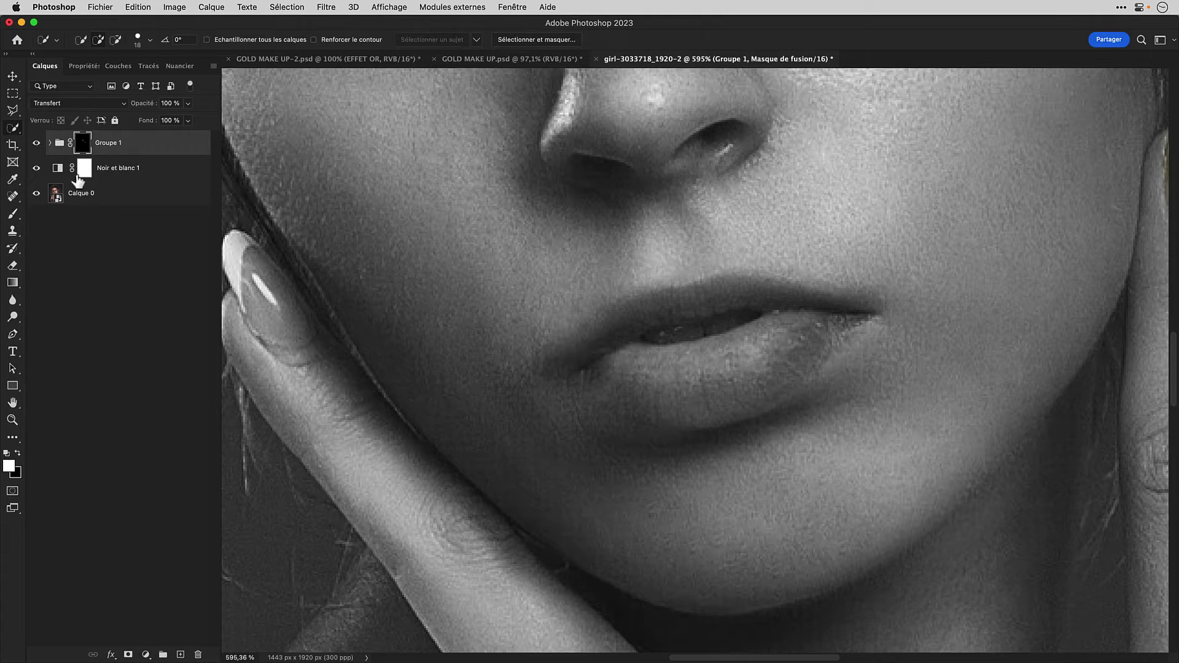
{"action": "left_click", "coordinate": [115, 201]}
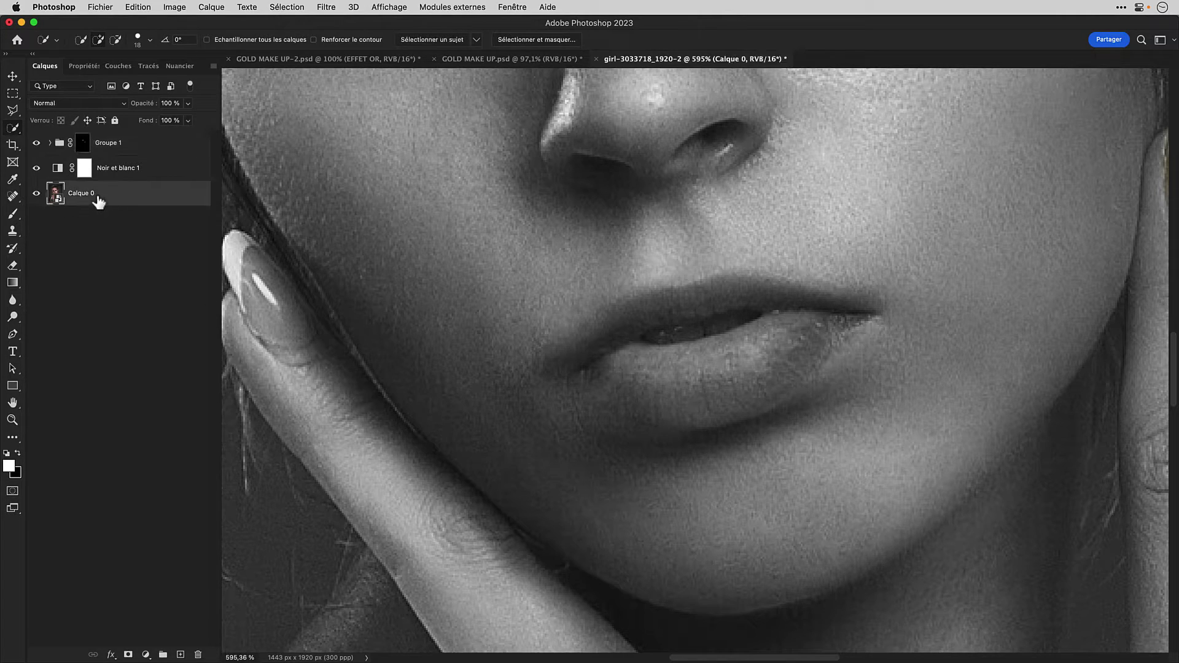
{"action": "key", "text": "ctrl+shift+d"}
Contract the lip selection by 2 pixels and target Groupe 1's mask.
{"action": "left_click", "coordinate": [289, 7]}
{"action": "mouse_move", "coordinate": [304, 188]}
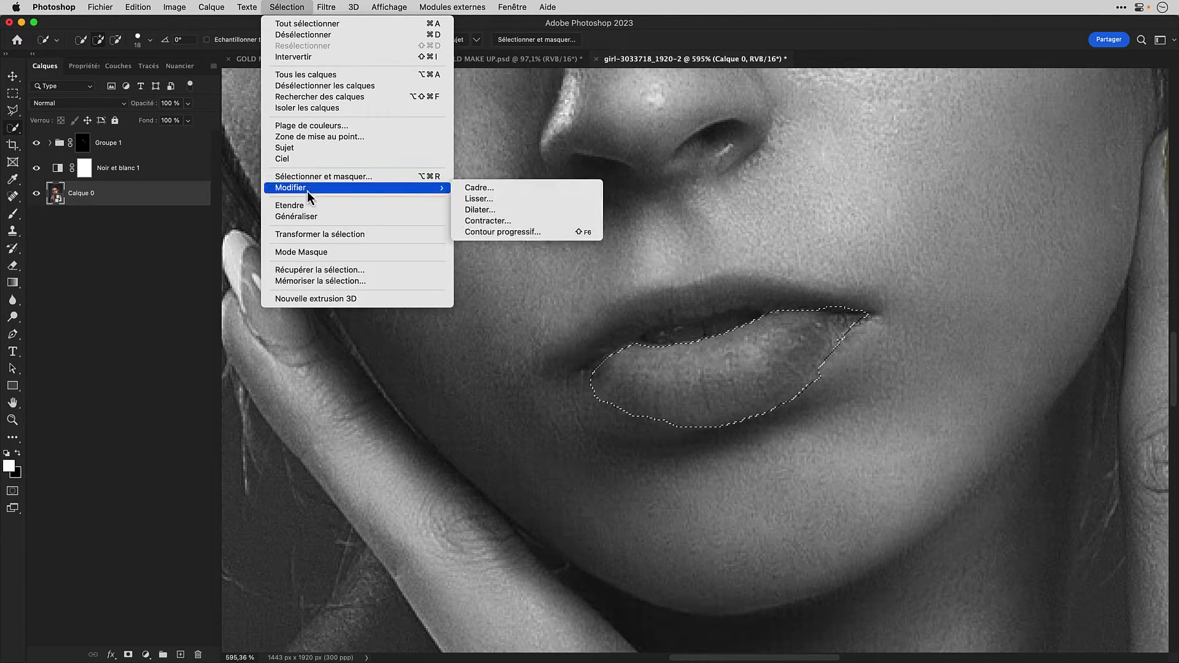
{"action": "left_click", "coordinate": [530, 224]}
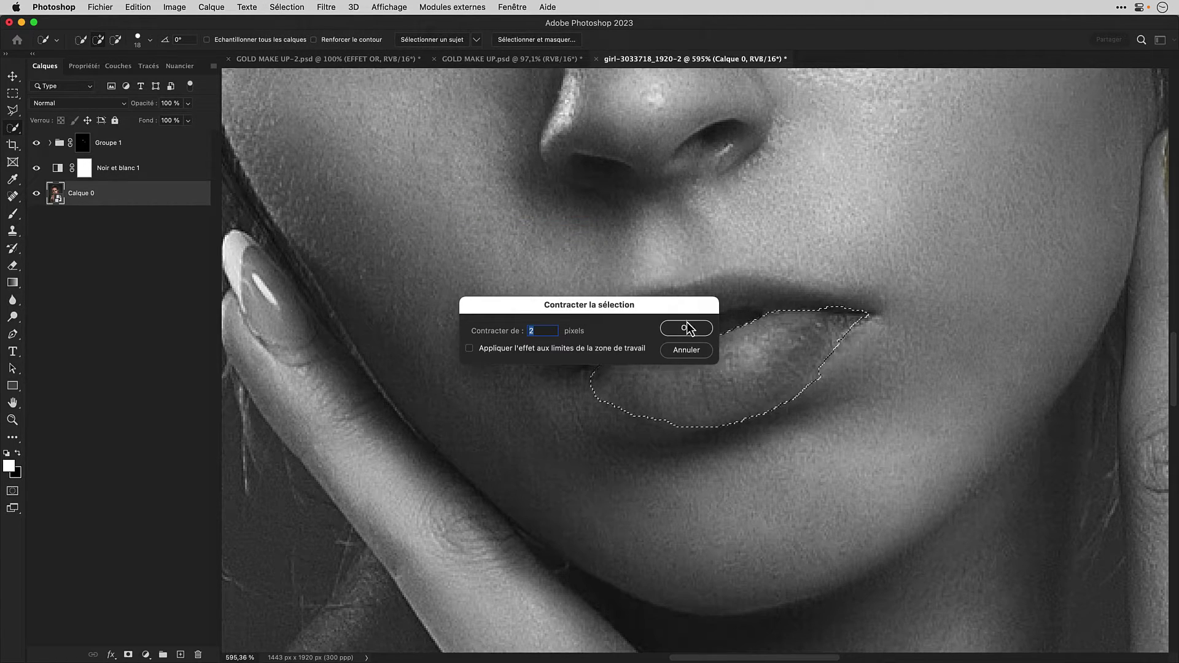
{"action": "left_click", "coordinate": [686, 328]}
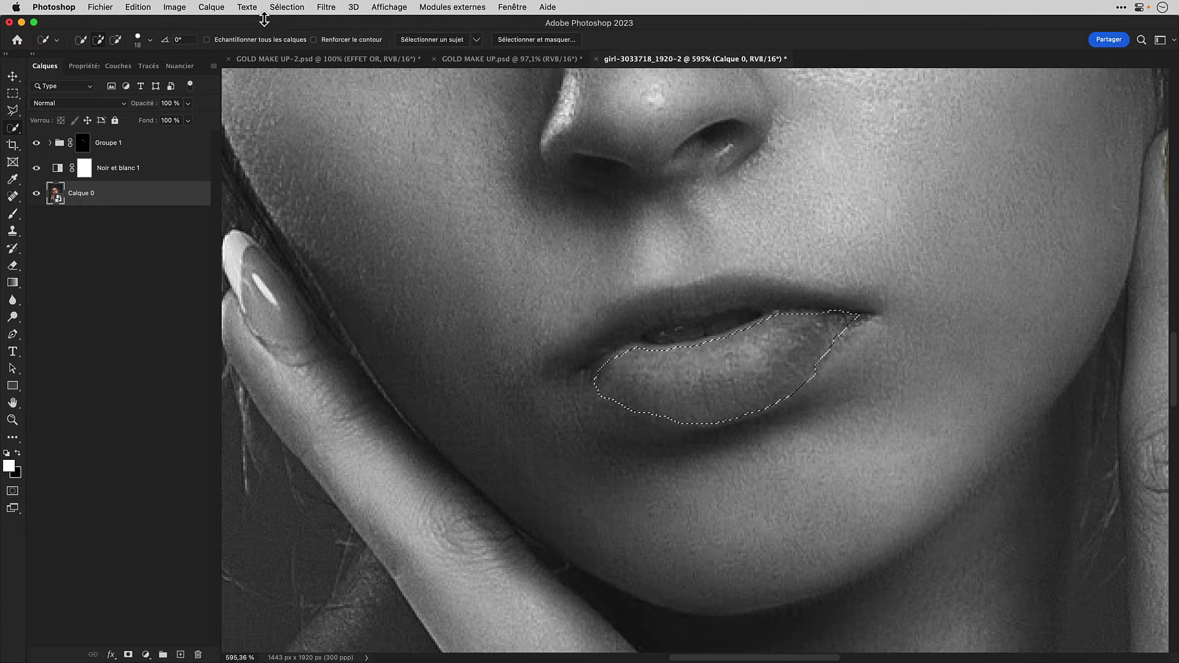
{"action": "left_click", "coordinate": [287, 7]}
{"action": "mouse_move", "coordinate": [291, 188]}
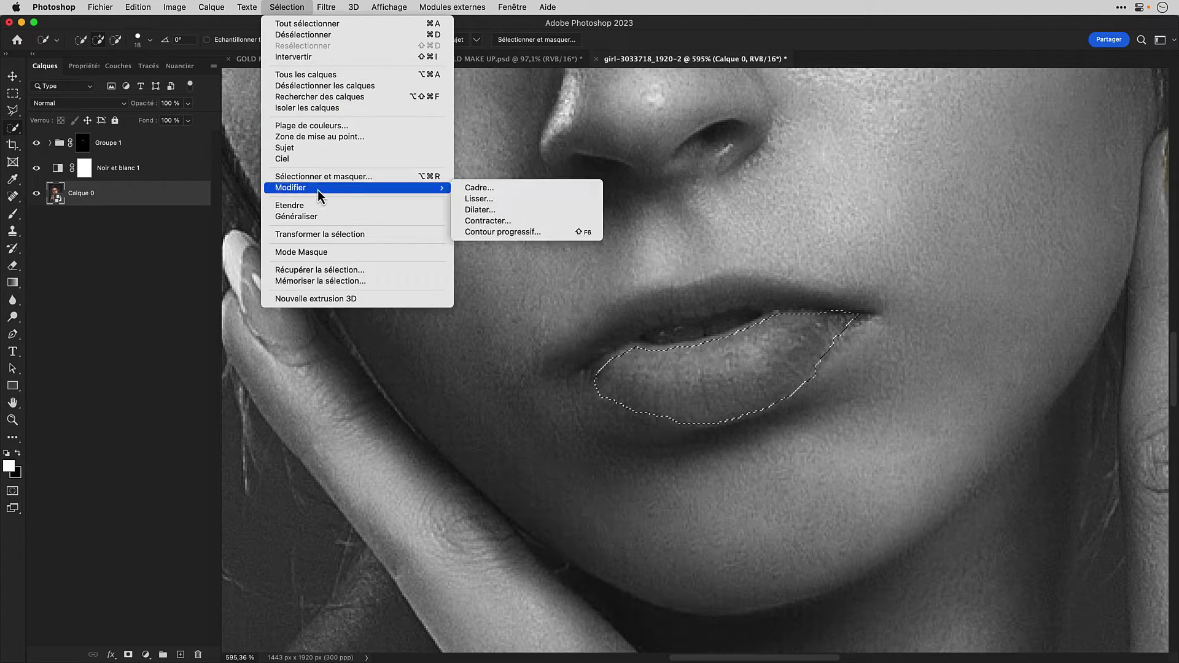
{"action": "key", "text": "Escape"}
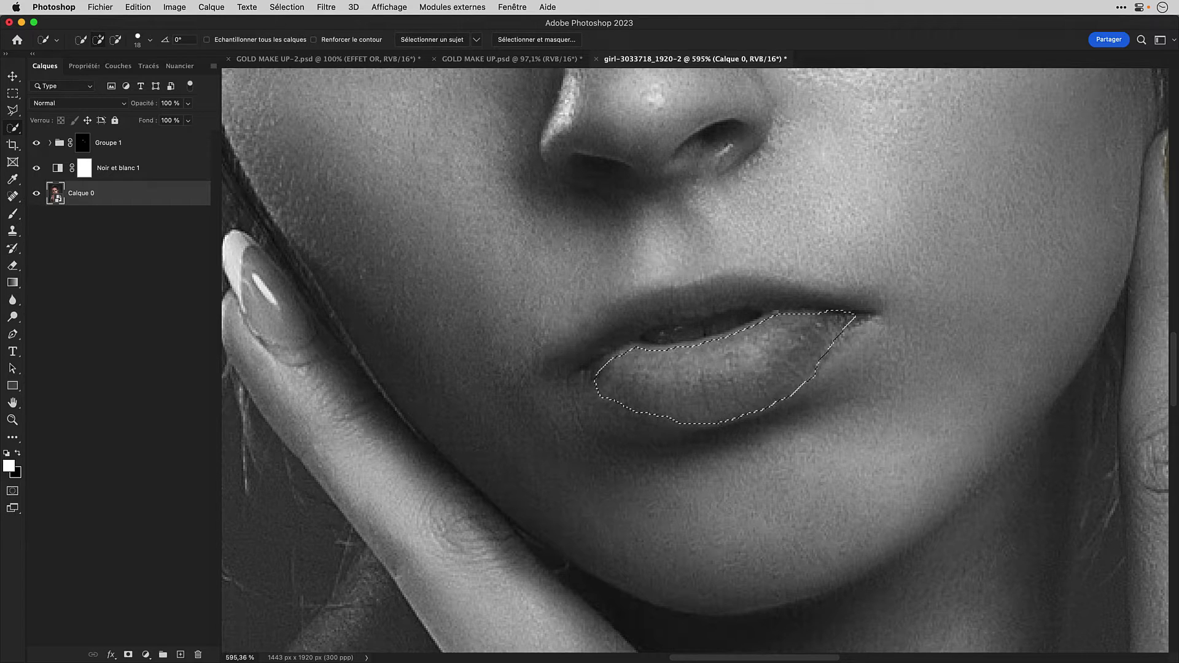
{"action": "left_click", "coordinate": [83, 145]}
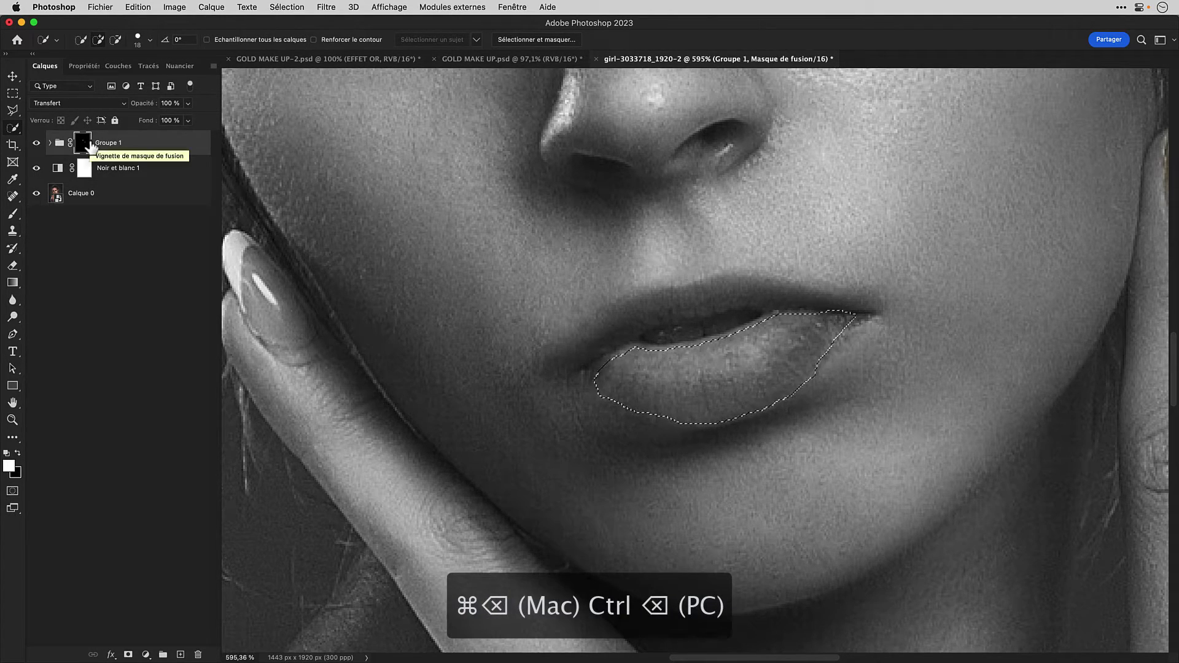
Fill the lip selection on Groupe 1's mask, deselect, and zoom out to the whole face.
{"action": "key", "text": "ctrl+BackSpace"}
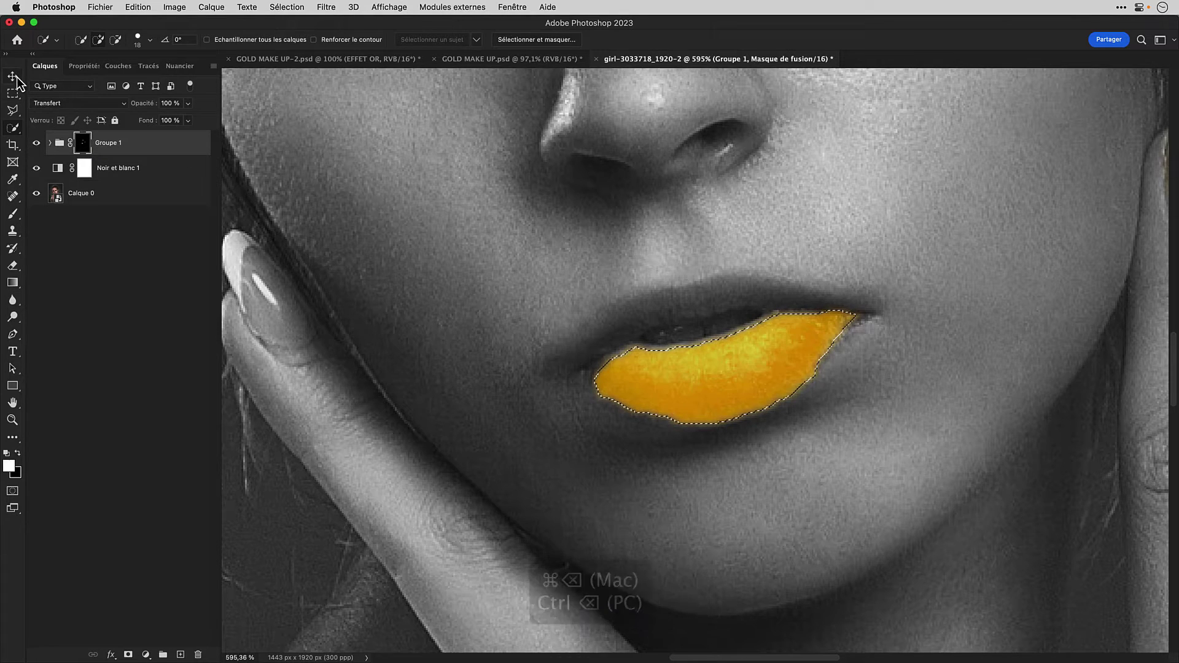
{"action": "left_click", "coordinate": [12, 76]}
{"action": "key", "text": "ctrl+d"}
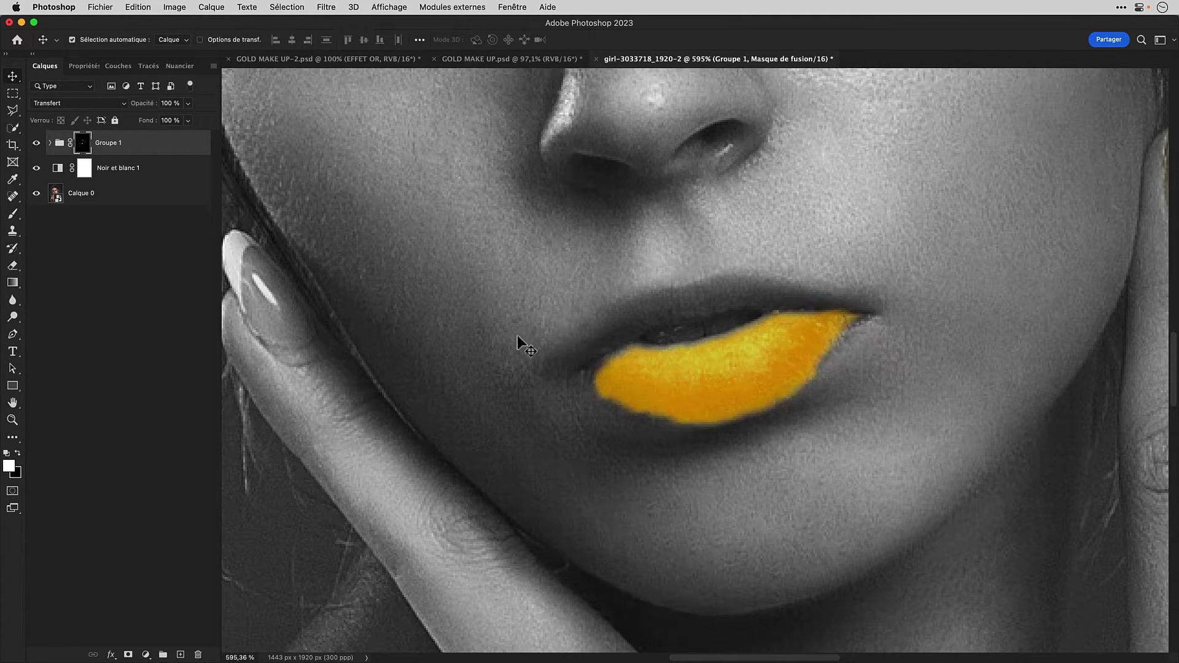
{"action": "scroll", "coordinate": [527, 341], "scroll_direction": "down", "scroll_amount": 5}
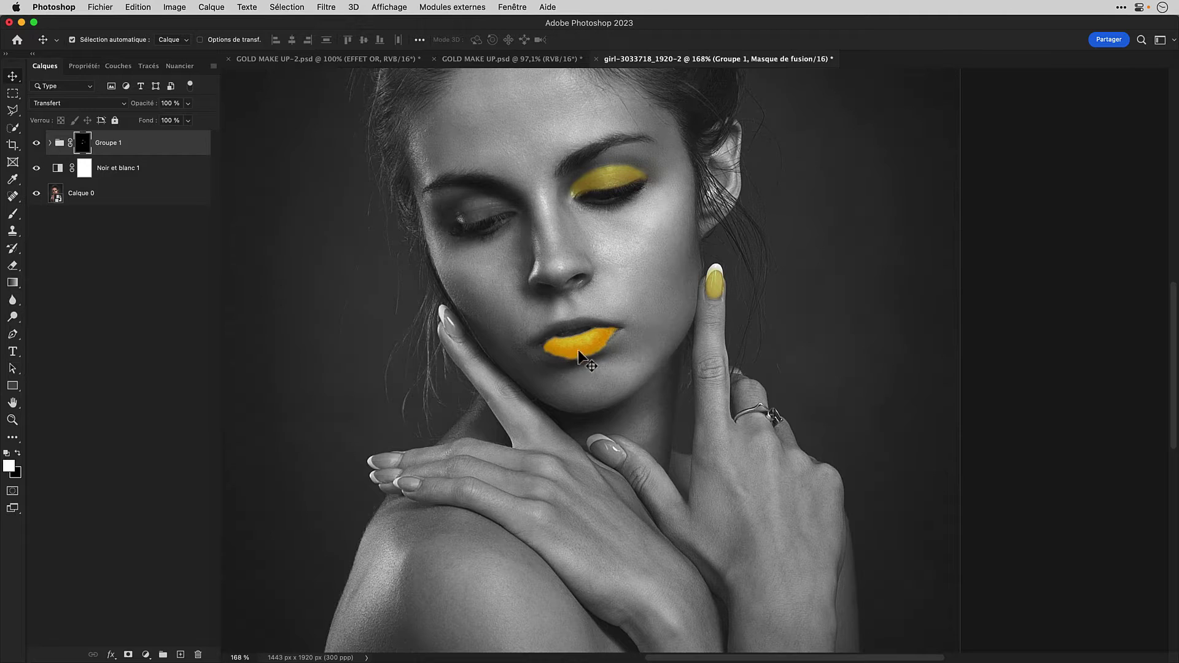
{"action": "left_click", "coordinate": [123, 104]}
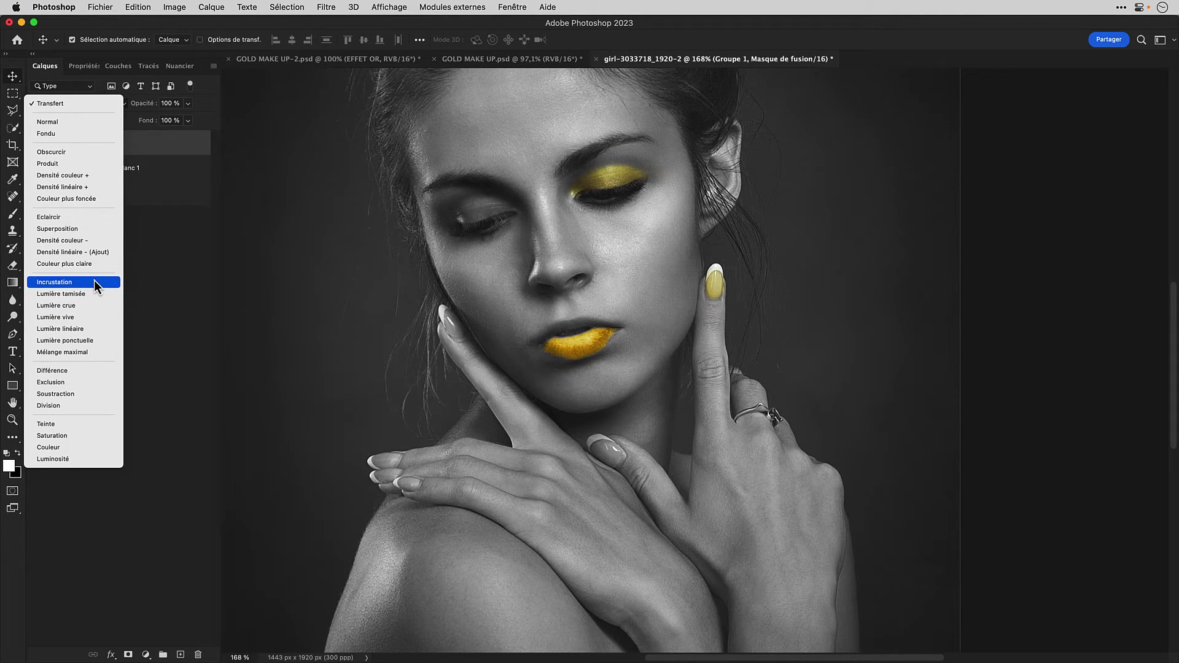
Set Groupe 1 to Incrustation blend mode at 68% opacity.
{"action": "left_click", "coordinate": [96, 284]}
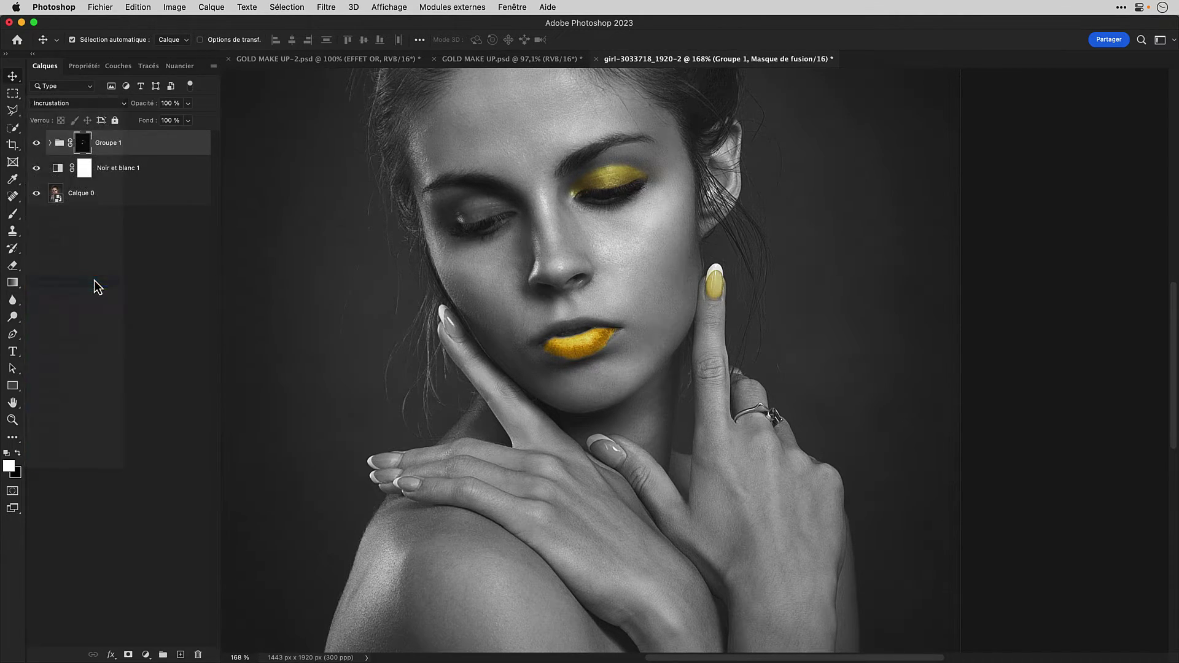
{"action": "left_click", "coordinate": [188, 120]}
{"action": "left_click", "coordinate": [170, 118]}
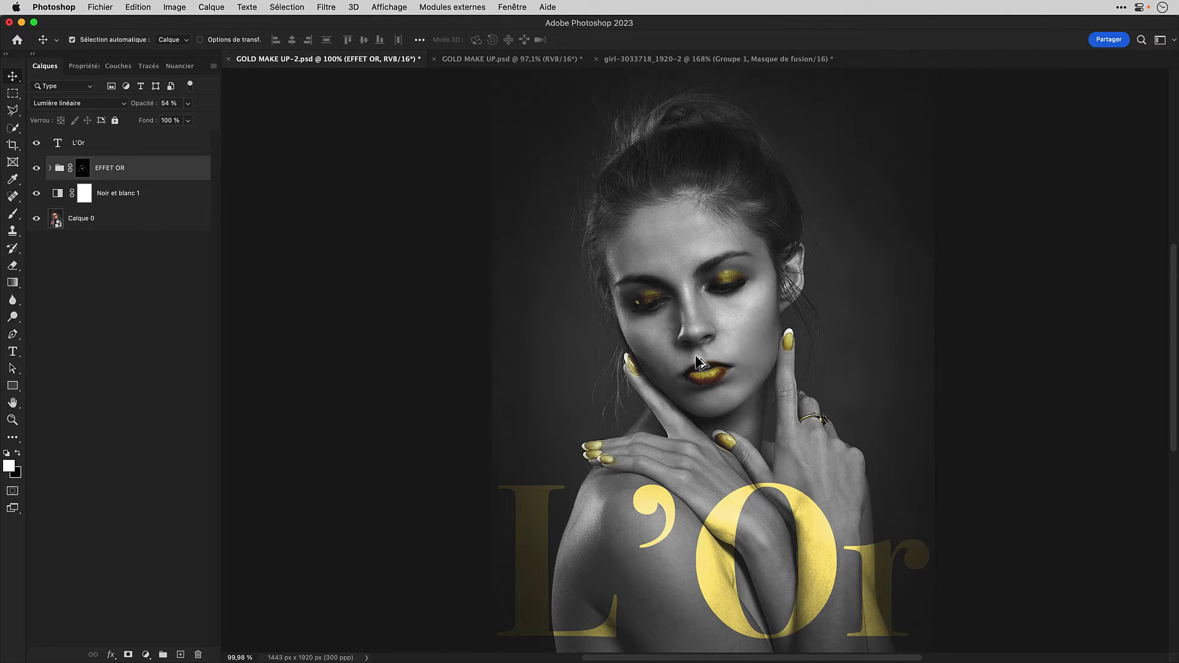
Expand the EFFET OR group and inspect its Calque 1 and Calque 0 copie layers.
{"action": "scroll", "coordinate": [695, 356], "scroll_direction": "up", "scroll_amount": 3}
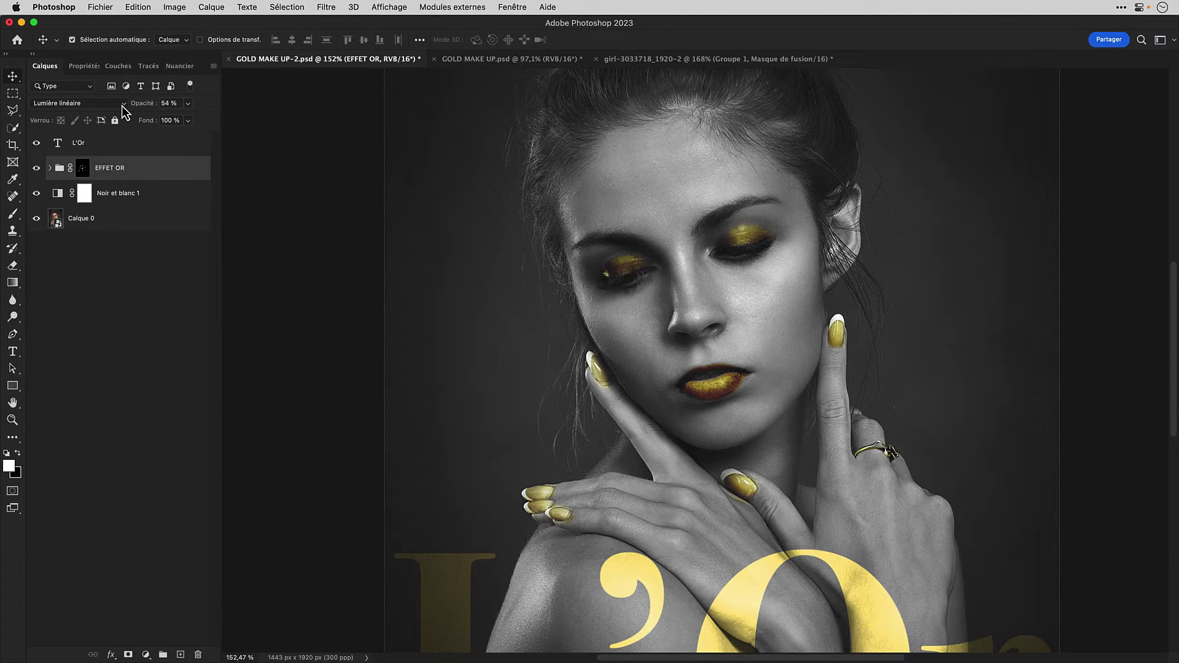
{"action": "left_click", "coordinate": [50, 169]}
{"action": "left_click", "coordinate": [113, 195]}
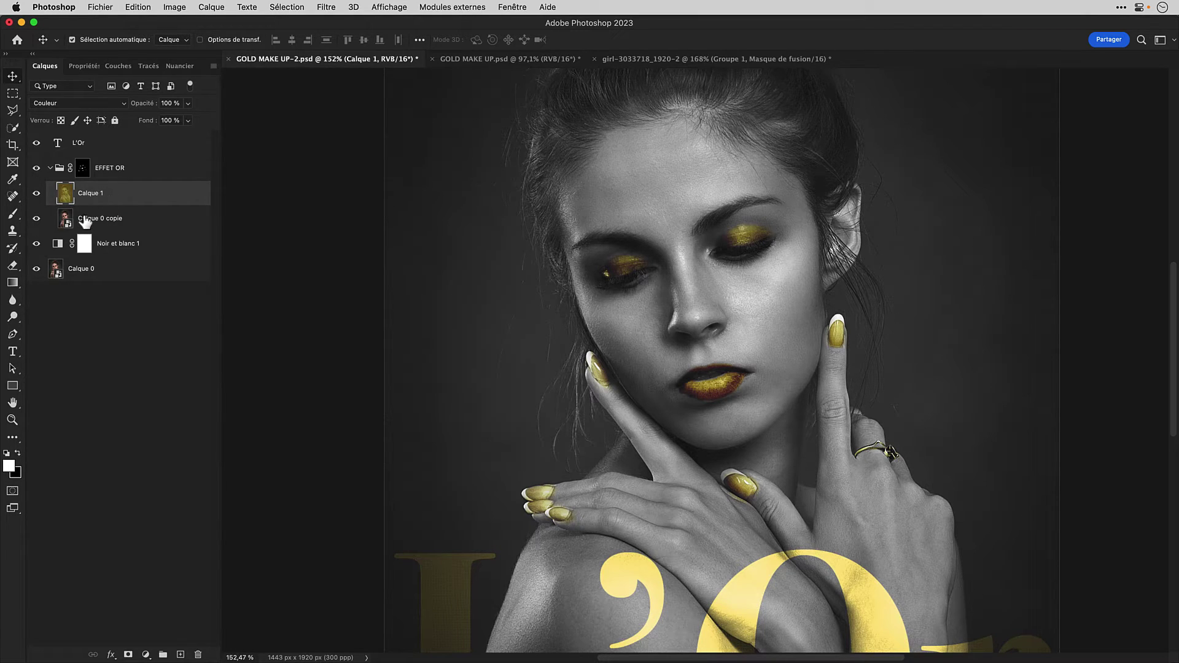
{"action": "left_click", "coordinate": [109, 226]}
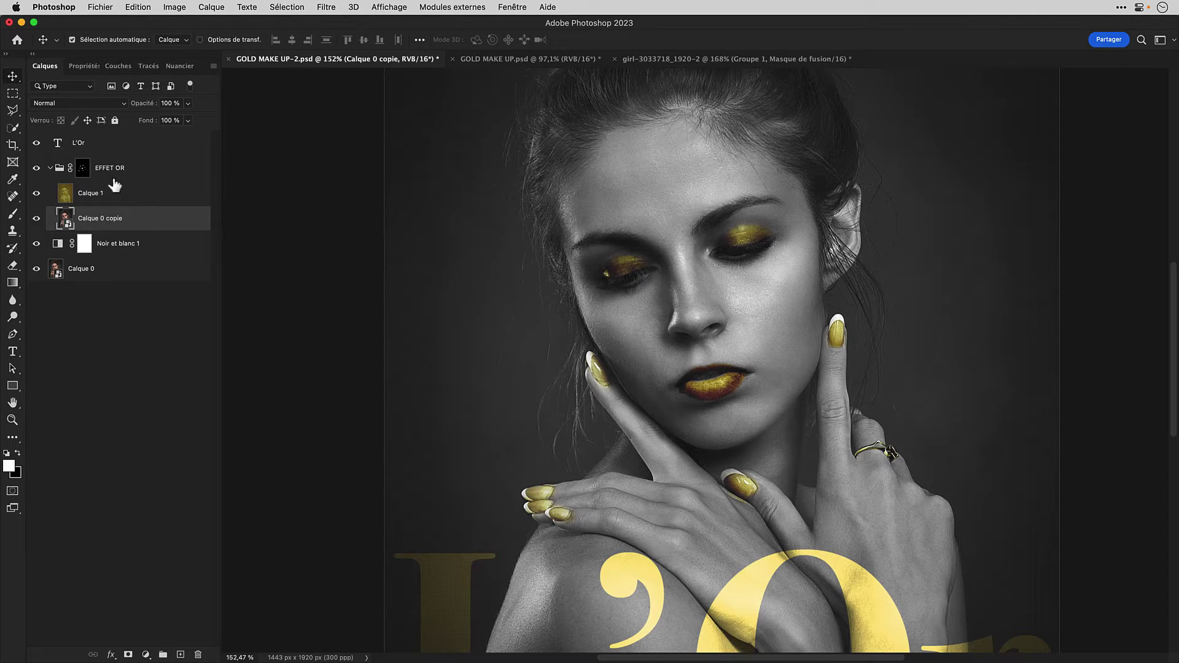
Check the group's Lumière linéaire 54% blending and the L'Or text's Incrustation mode.
{"action": "left_click", "coordinate": [48, 170]}
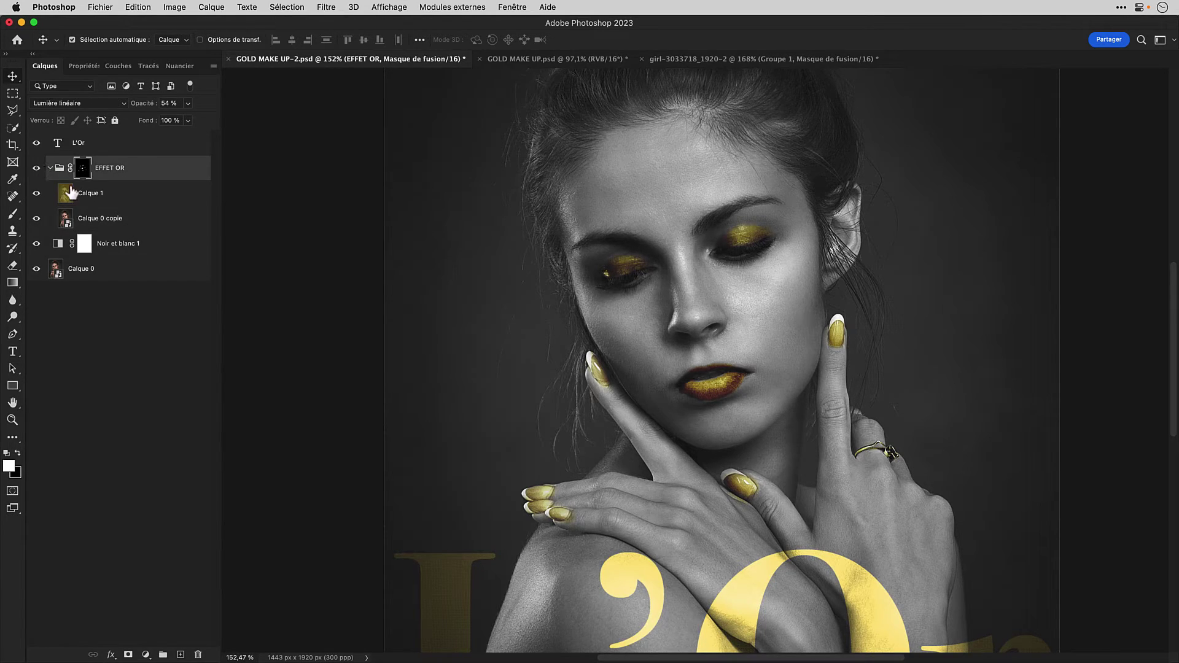
{"action": "left_click", "coordinate": [92, 144]}
{"action": "scroll", "coordinate": [553, 366], "scroll_direction": "down", "scroll_amount": 3}
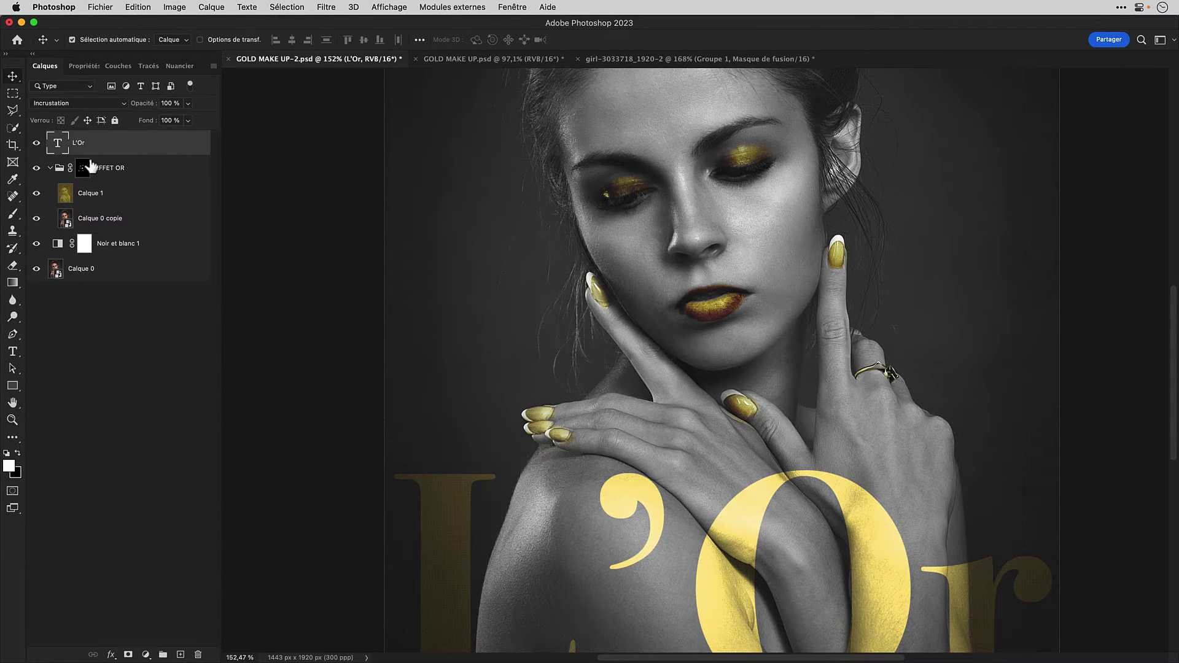
{"action": "scroll", "coordinate": [706, 553], "scroll_direction": "down", "scroll_amount": 2}
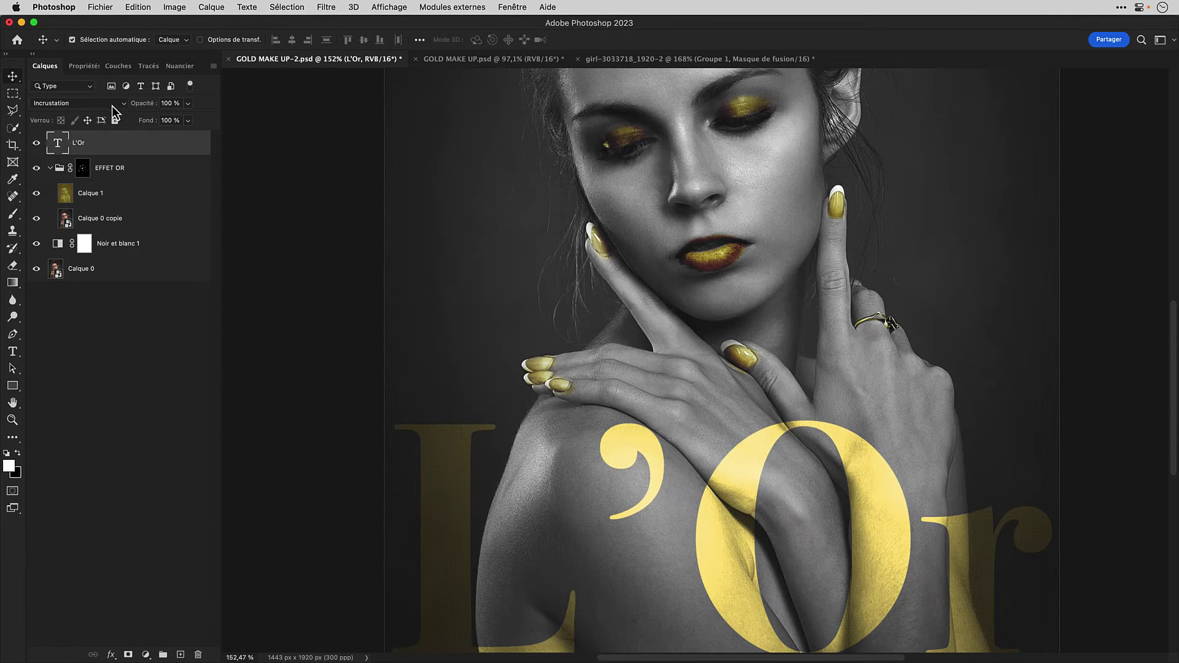
{"action": "scroll", "coordinate": [320, 86], "scroll_direction": "right", "scroll_amount": 3}
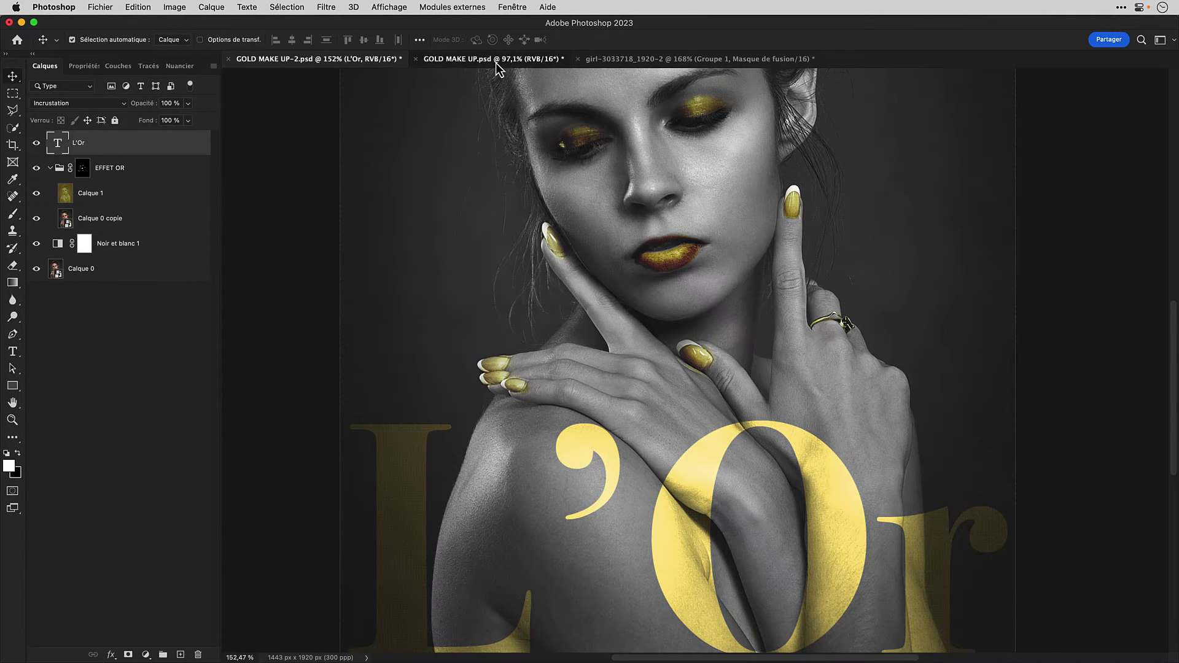
{"action": "left_click", "coordinate": [495, 59]}
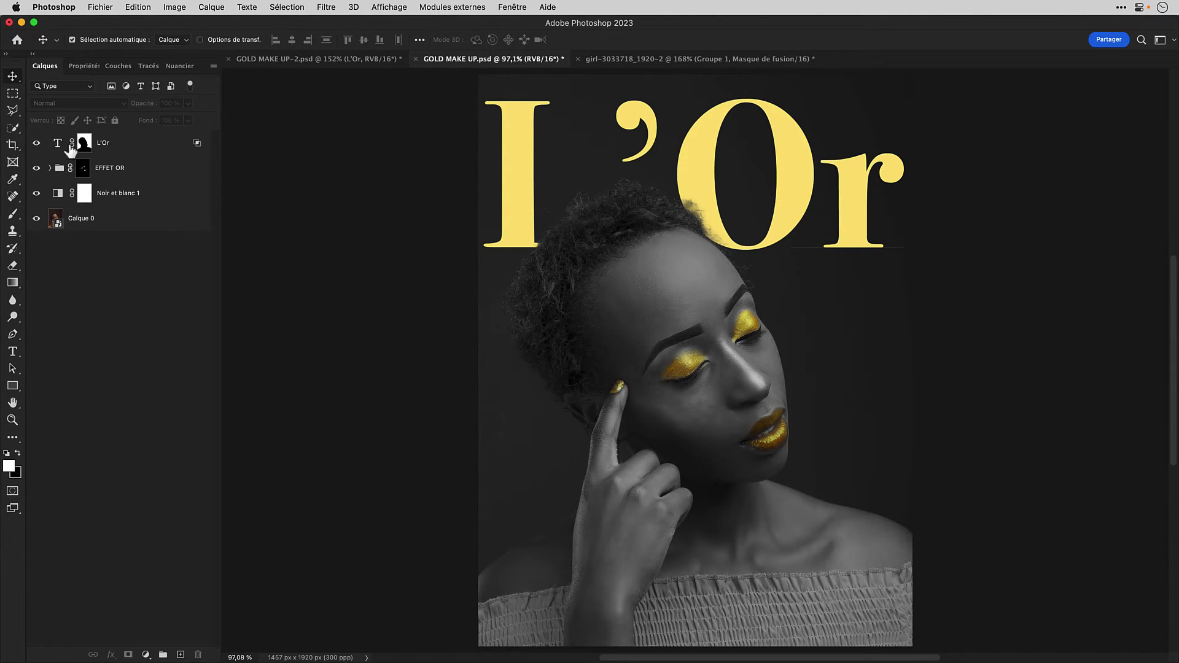
{"action": "left_click", "coordinate": [80, 218]}
{"action": "left_click", "coordinate": [36, 218], "text": "alt"}
{"action": "key", "text": "w"}
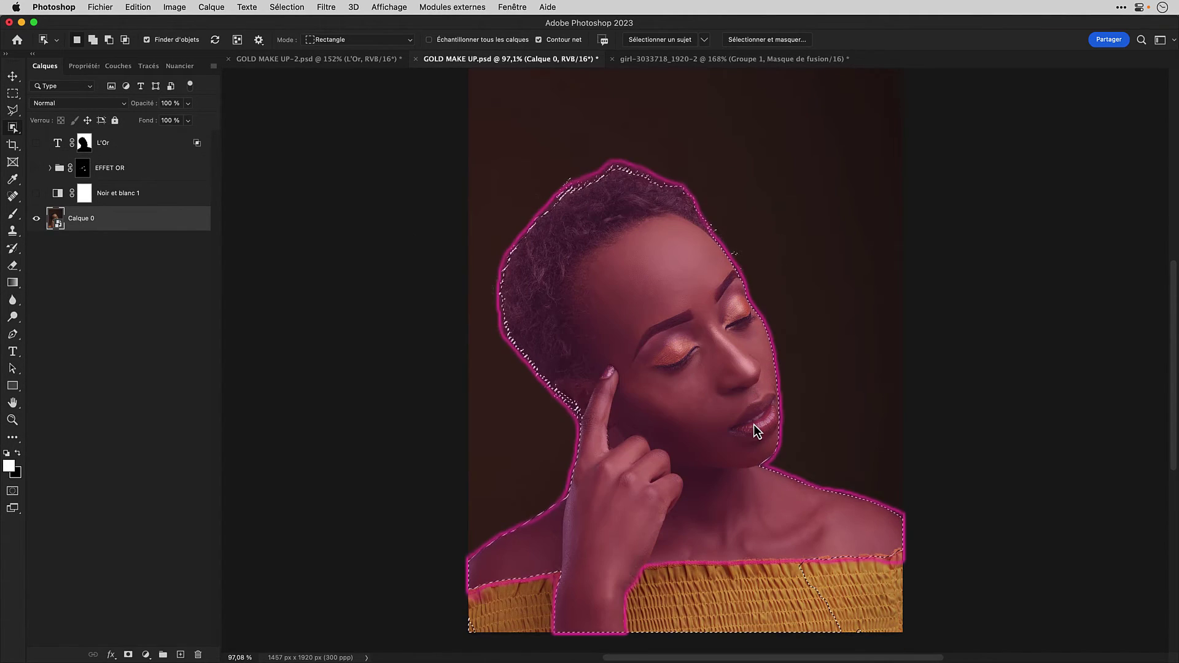
{"action": "left_click", "coordinate": [95, 144]}
{"action": "left_click", "coordinate": [36, 142]}
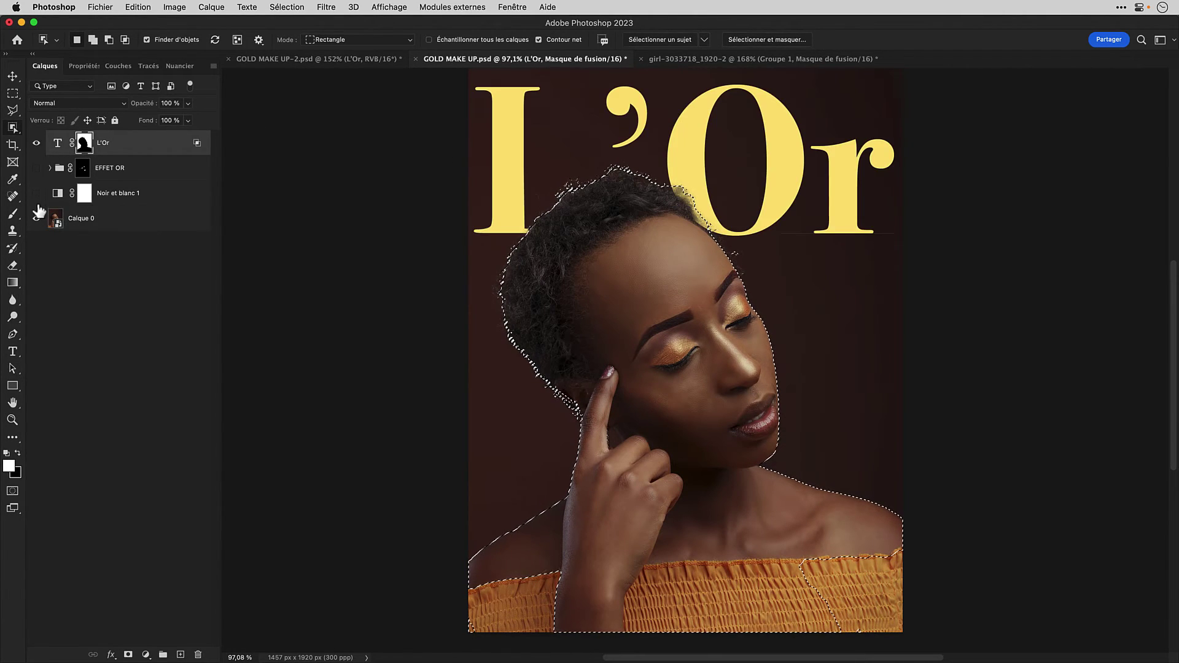
{"action": "left_click_drag", "start_coordinate": [36, 193], "coordinate": [36, 167]}
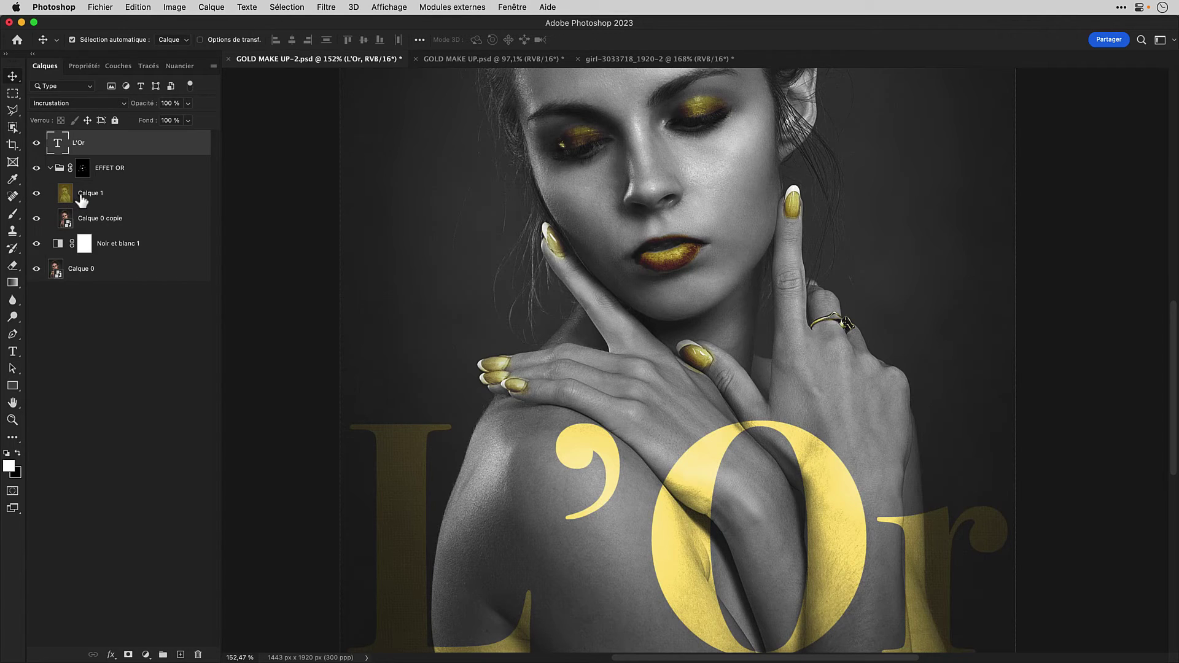
Compare the makeup gold with Calque 0 copie hidden, keep it visible, and collapse EFFET OR.
{"action": "left_click", "coordinate": [37, 223]}
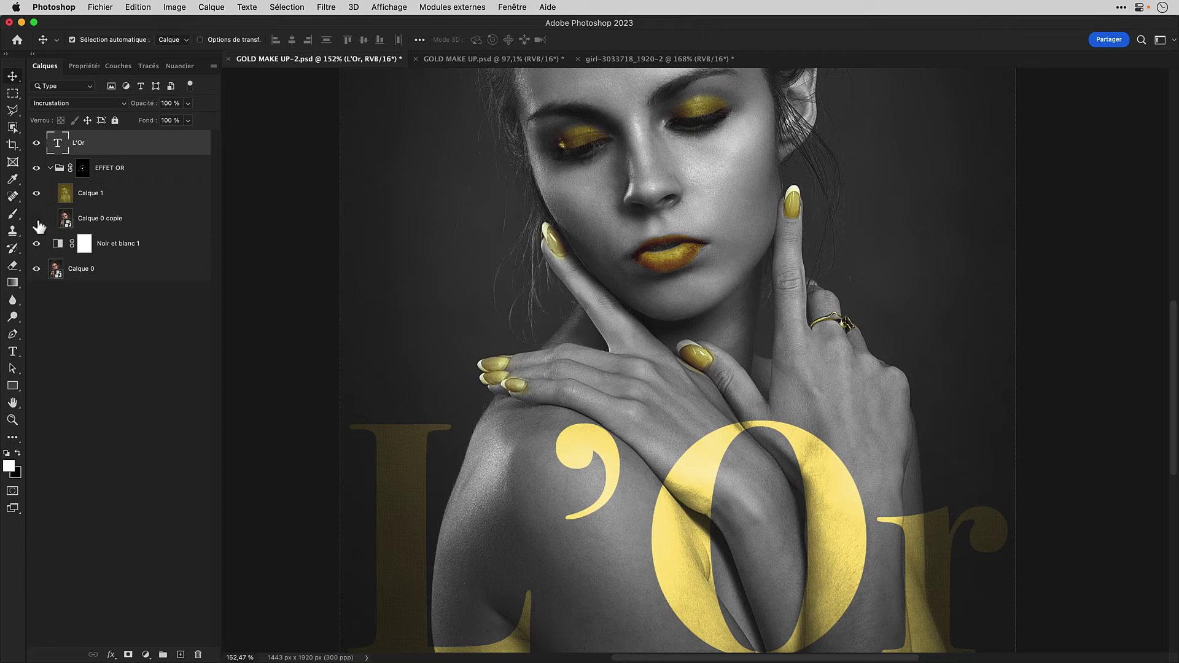
{"action": "left_click", "coordinate": [36, 219]}
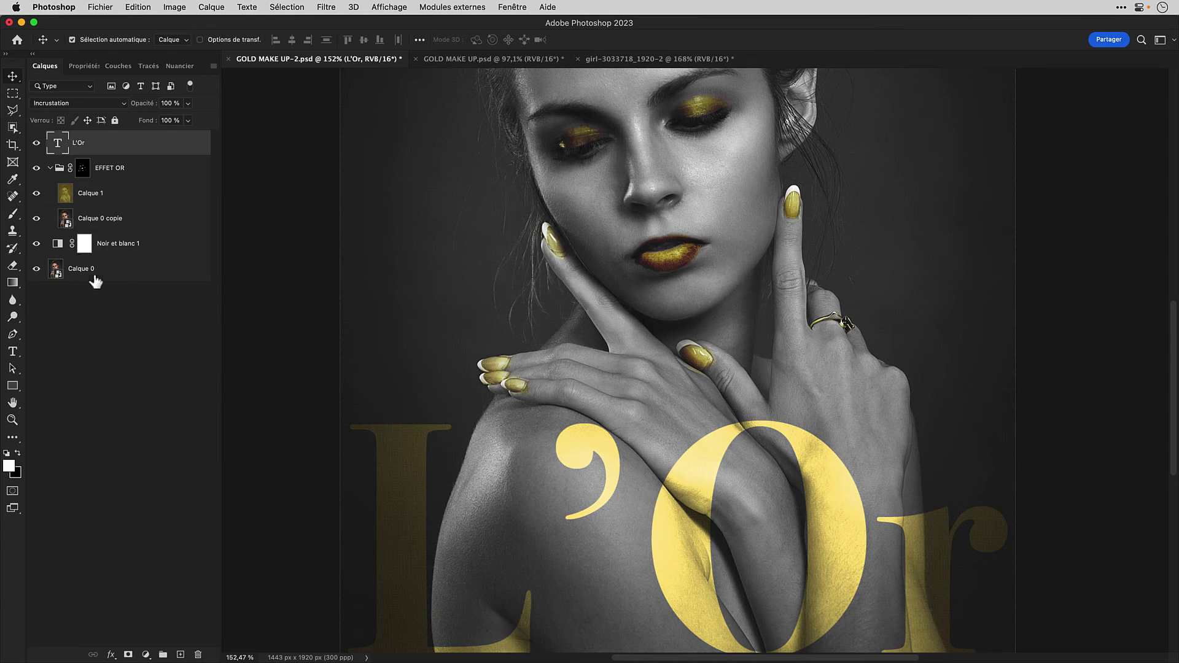
{"action": "left_click", "coordinate": [49, 168]}
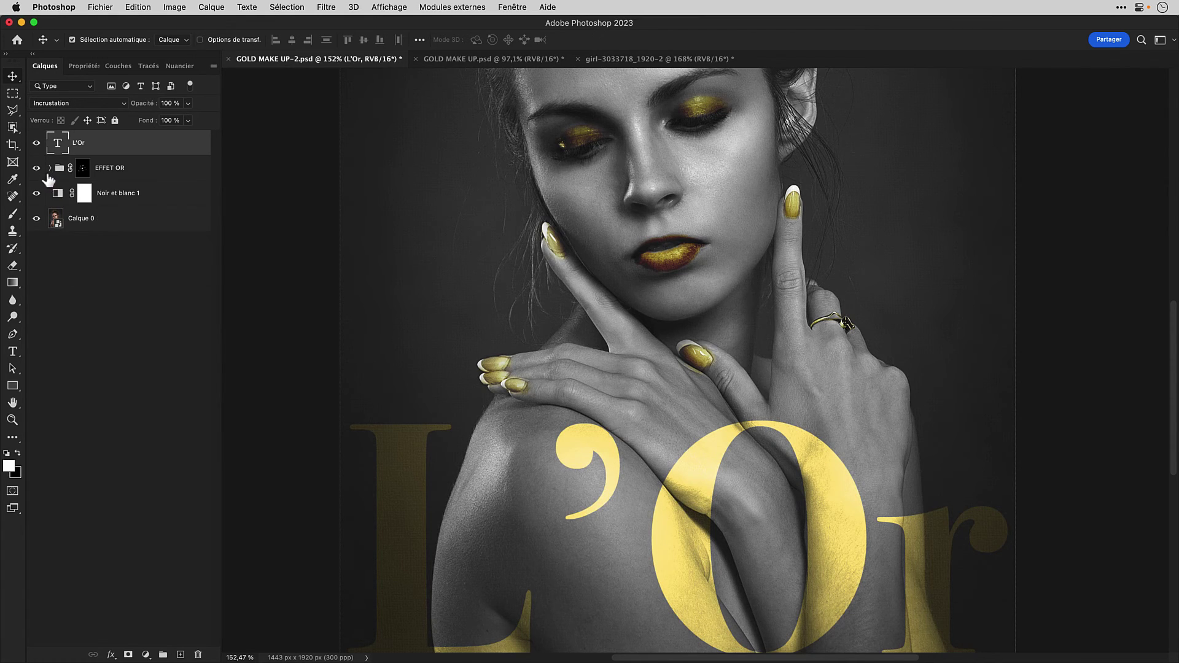